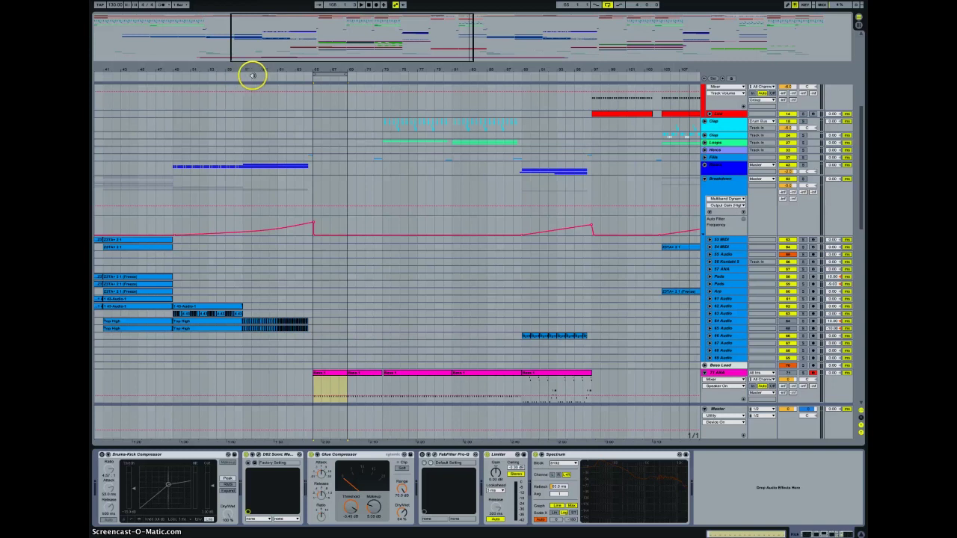
# Step: Play the arrangement from about bar 58 and look over the lead, bass, FX and vocal tracks
pyautogui.click(252, 76)
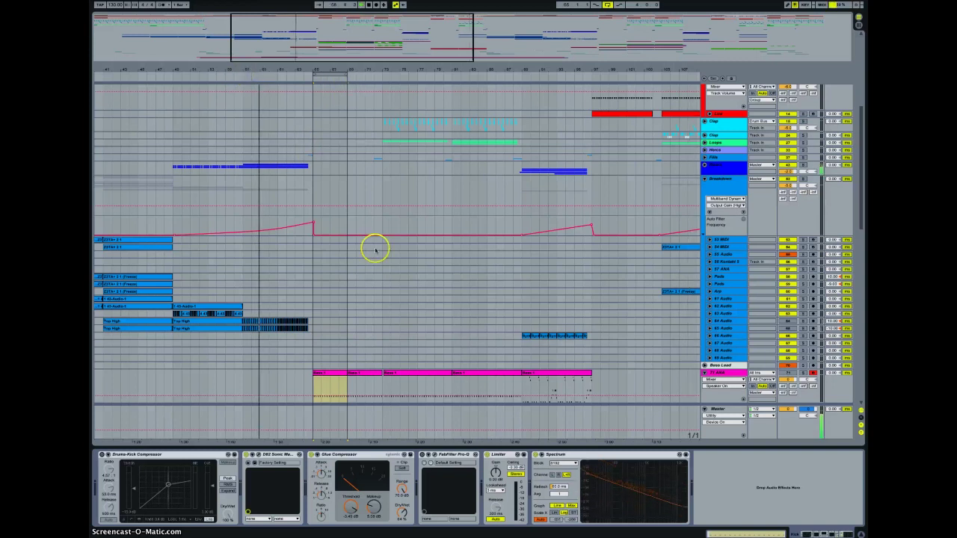
pyautogui.scroll(-8, 413, 309)
pyautogui.scroll(-2, 504, 291)
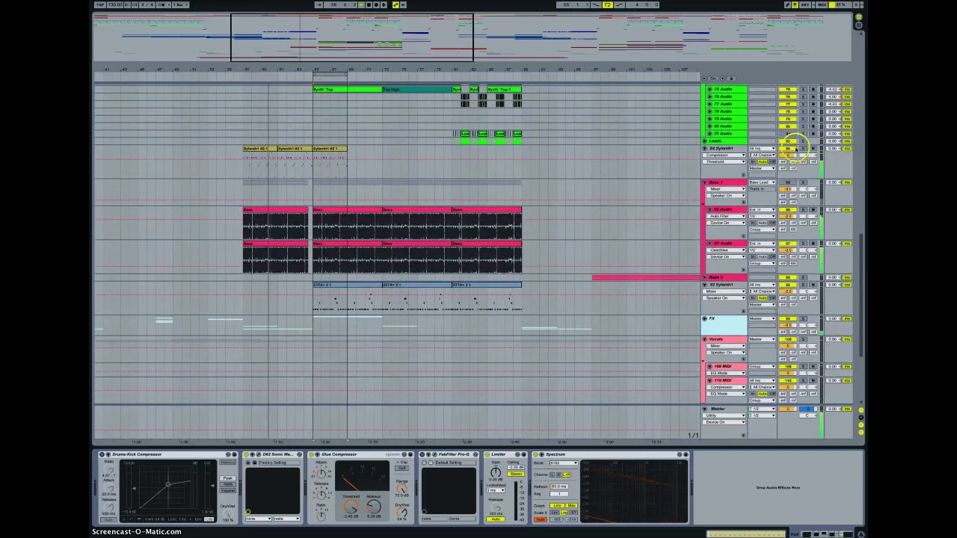
pyautogui.scroll(-3, 341, 188)
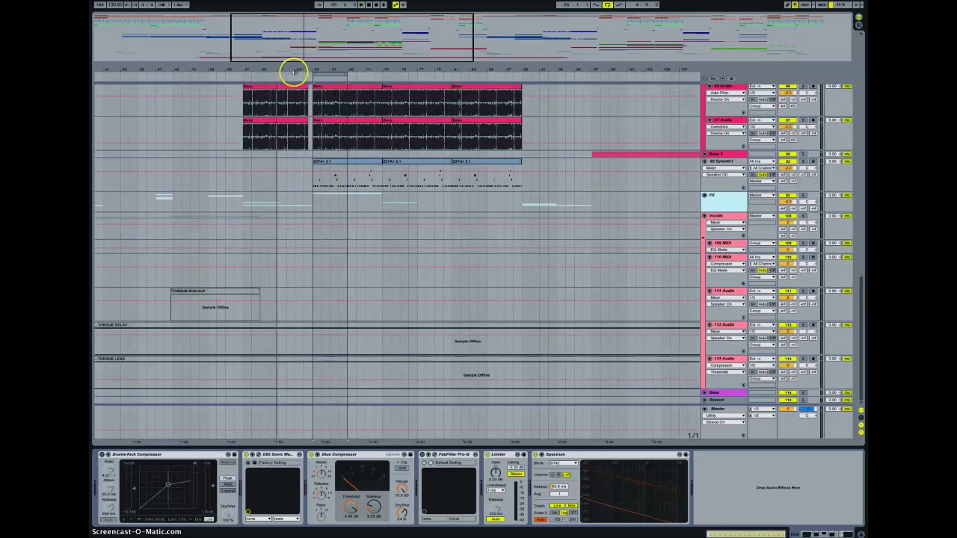
pyautogui.scroll(3, 425, 210)
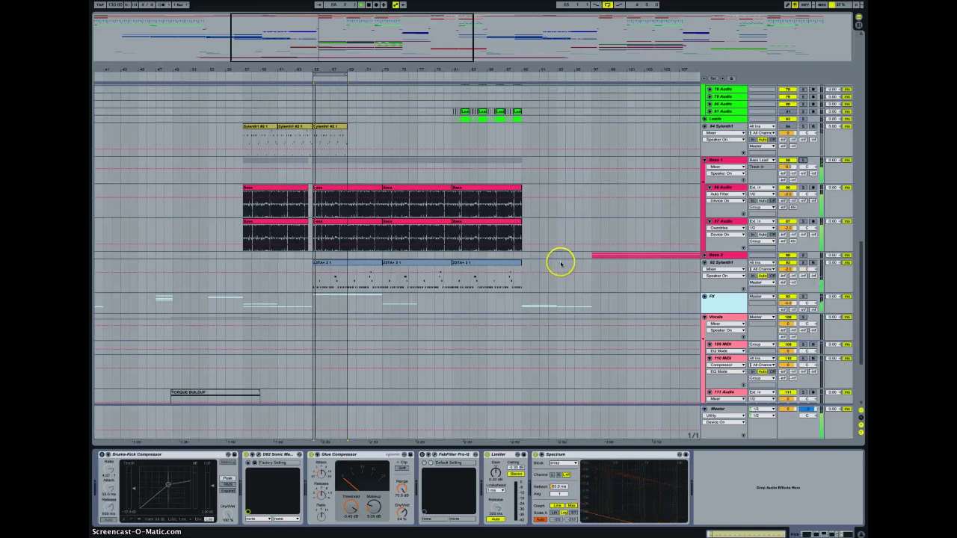
pyautogui.scroll(5, 531, 261)
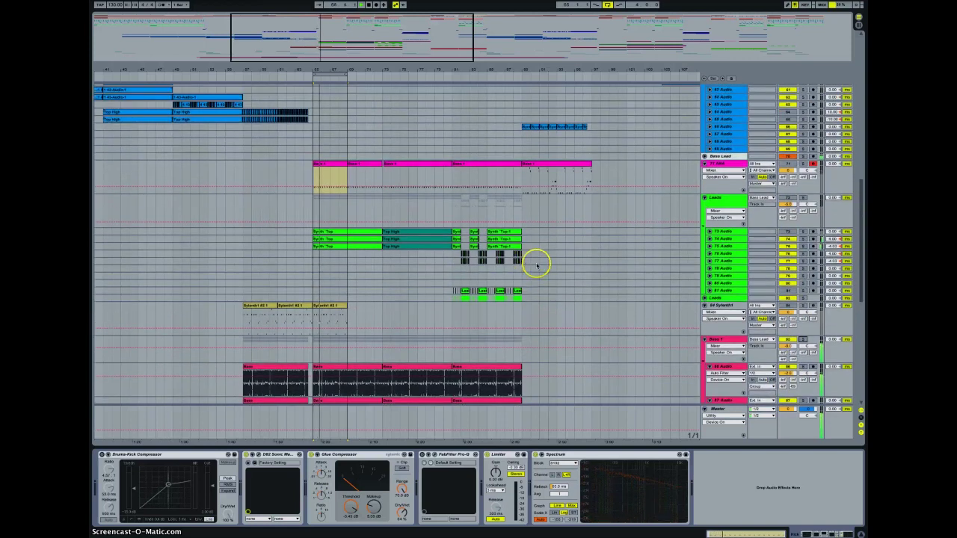
# Step: Turn on the Compressor sidechained to the kick trigger on the Bass 1 group
pyautogui.click(721, 341)
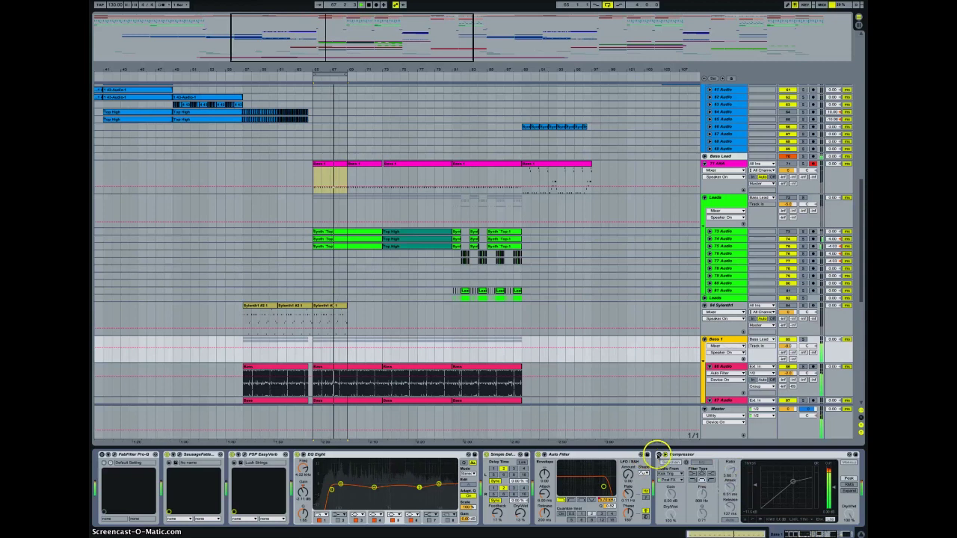
pyautogui.click(659, 453)
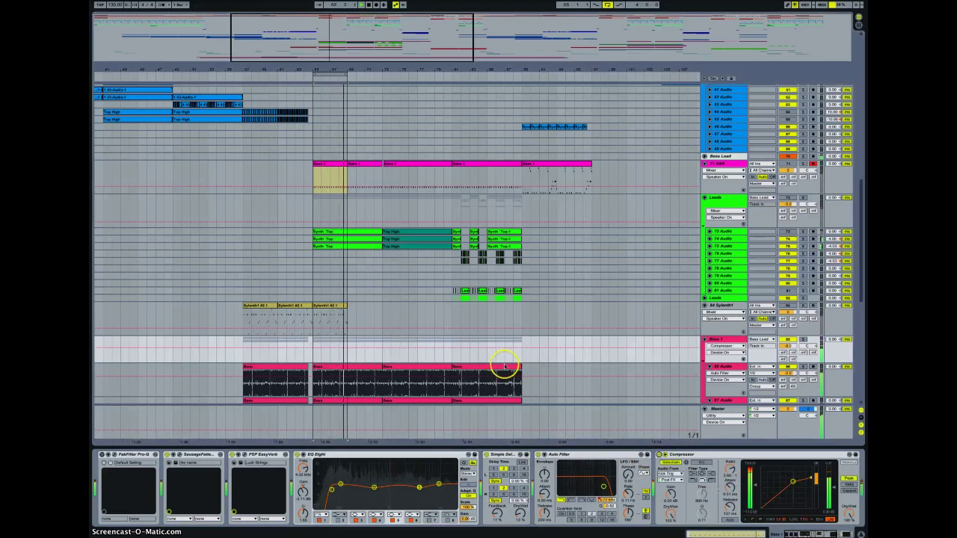
pyautogui.scroll(10, 501, 365)
pyautogui.scroll(-10, 399, 349)
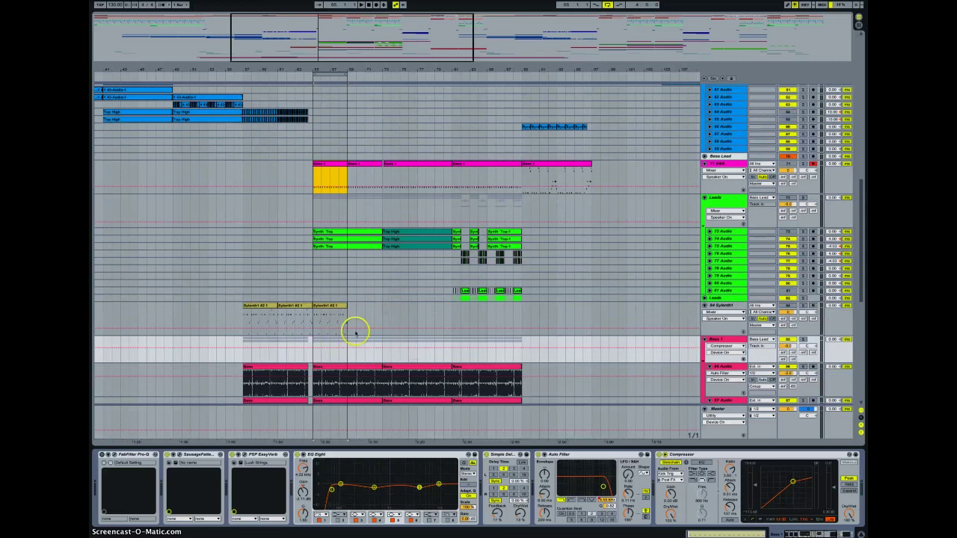
# Step: Examine how the bass, lead, breakdown and kick parts are arranged from the first drop through the second kick section
pyautogui.scroll(-5, 374, 299)
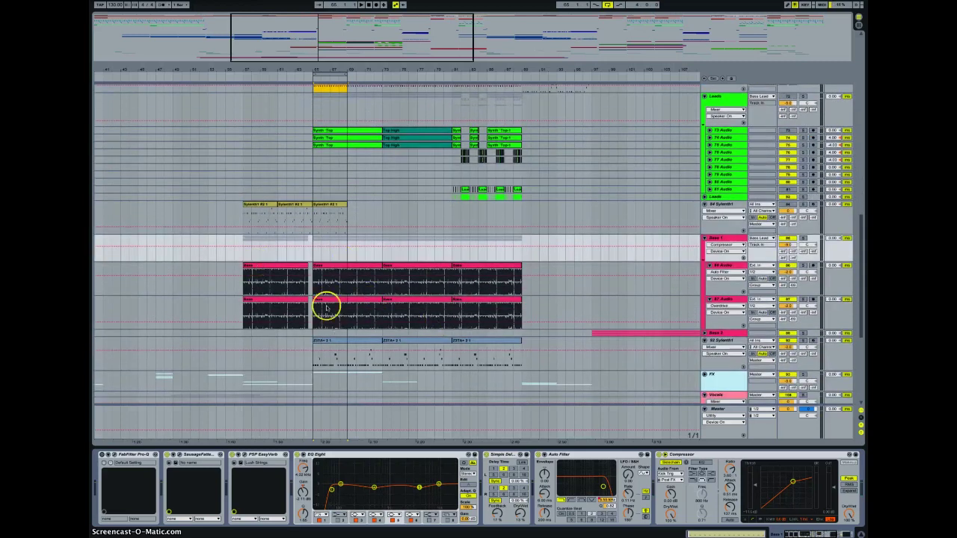
pyautogui.hscroll(3, 464, 291)
pyautogui.scroll(3, 464, 291)
pyautogui.hscroll(5, 562, 301)
pyautogui.hscroll(-5, 560, 299)
pyautogui.scroll(-6, 560, 299)
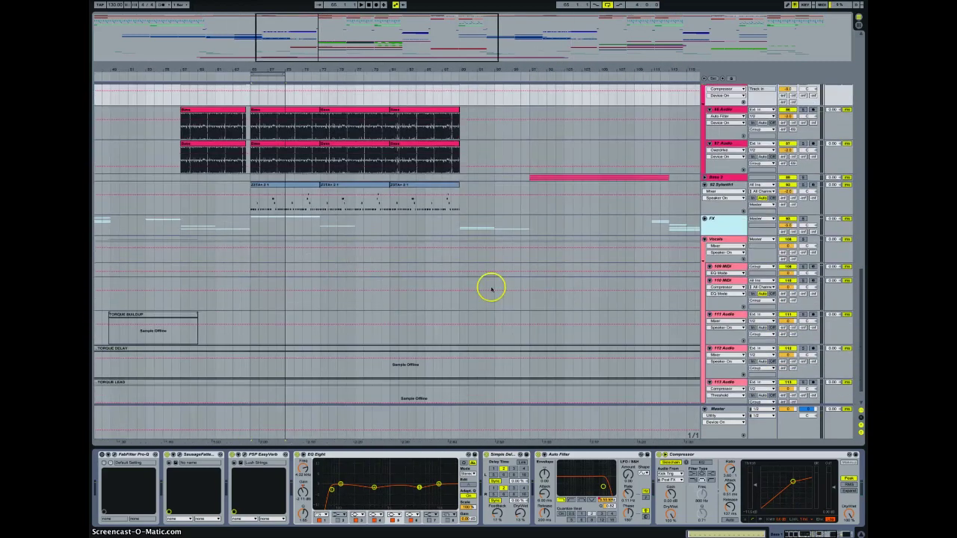
pyautogui.scroll(8, 318, 195)
pyautogui.hscroll(5, 596, 228)
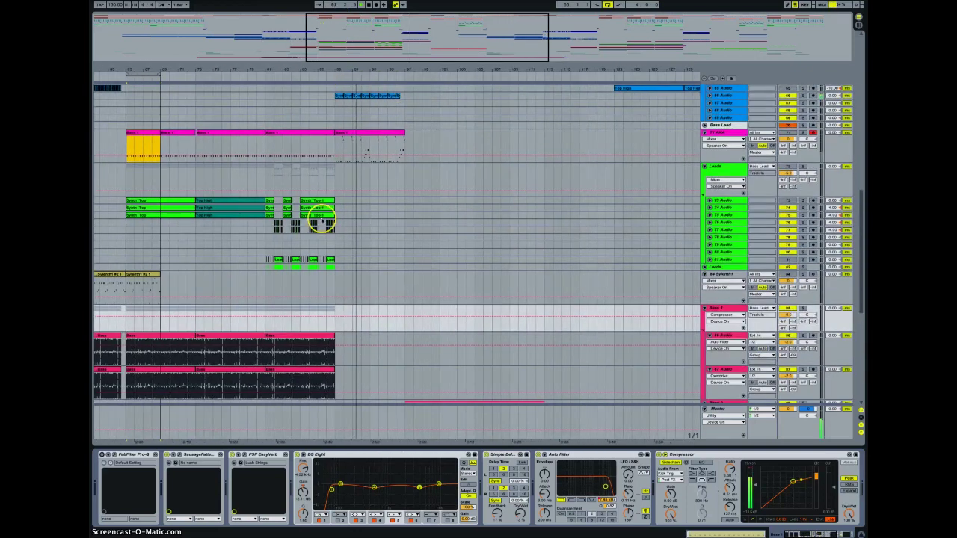
pyautogui.scroll(7, 335, 212)
pyautogui.scroll(4, 333, 215)
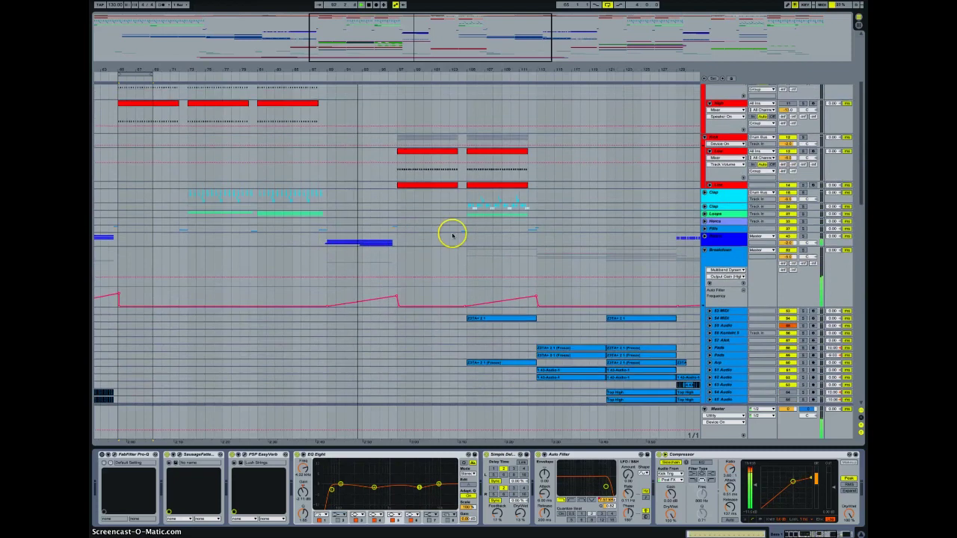
pyautogui.hscroll(1, 508, 256)
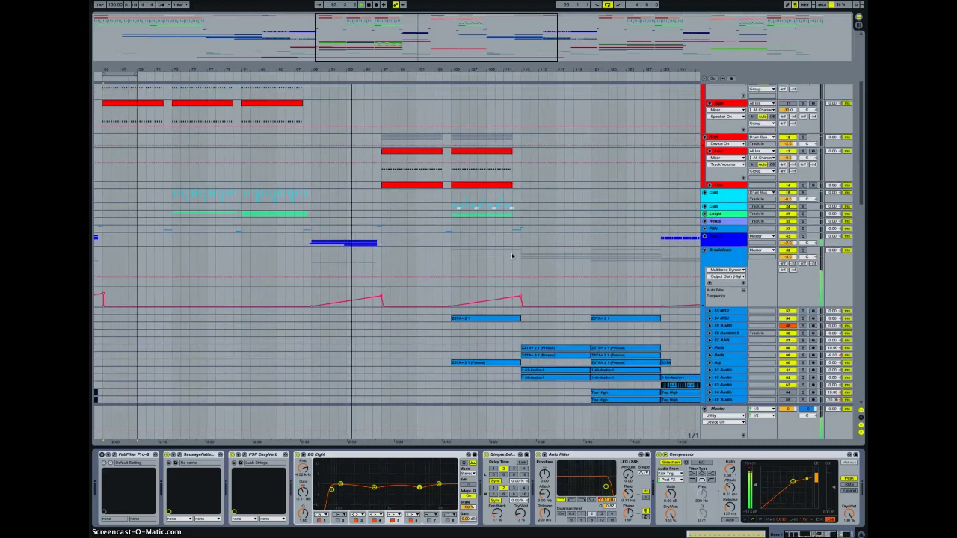
pyautogui.scroll(-10, 546, 242)
pyautogui.scroll(-5, 546, 244)
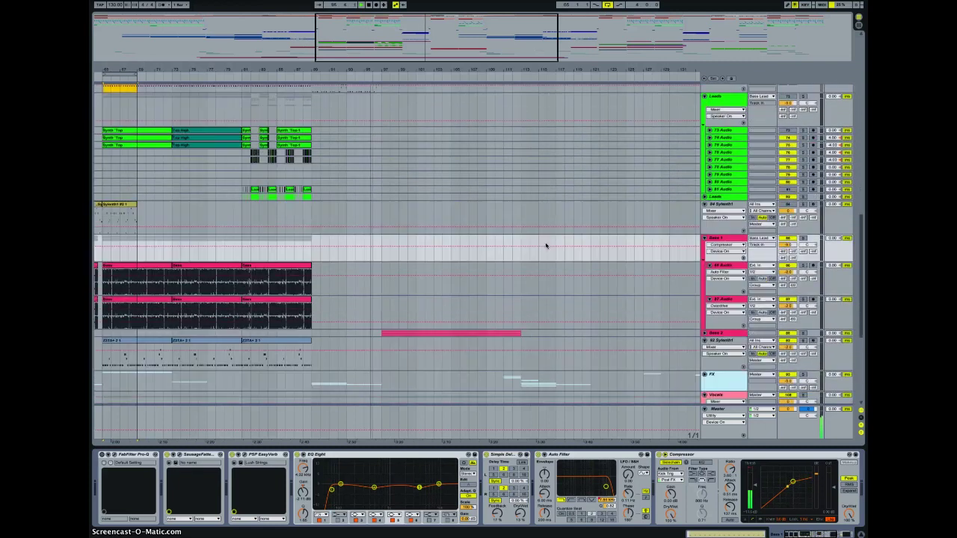
pyautogui.scroll(1, 546, 245)
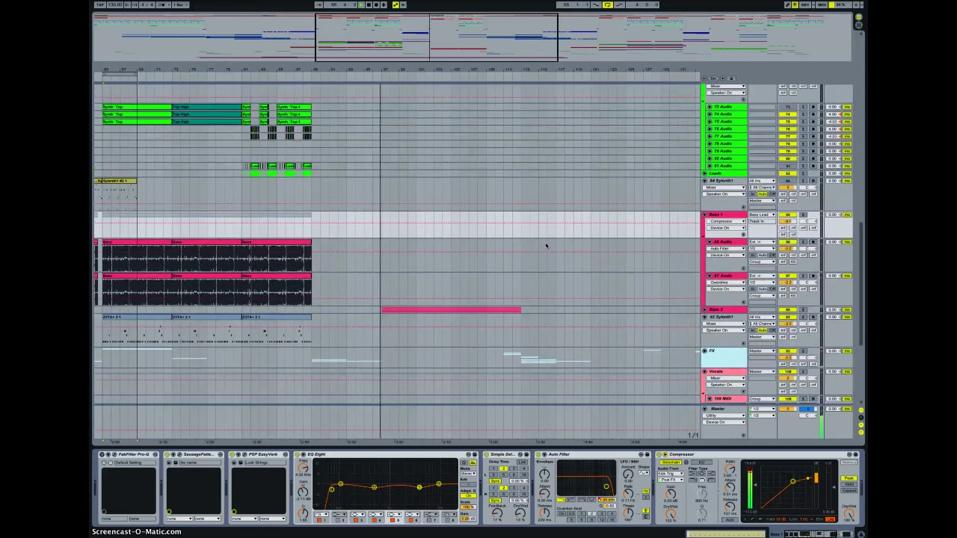
pyautogui.scroll(8, 470, 250)
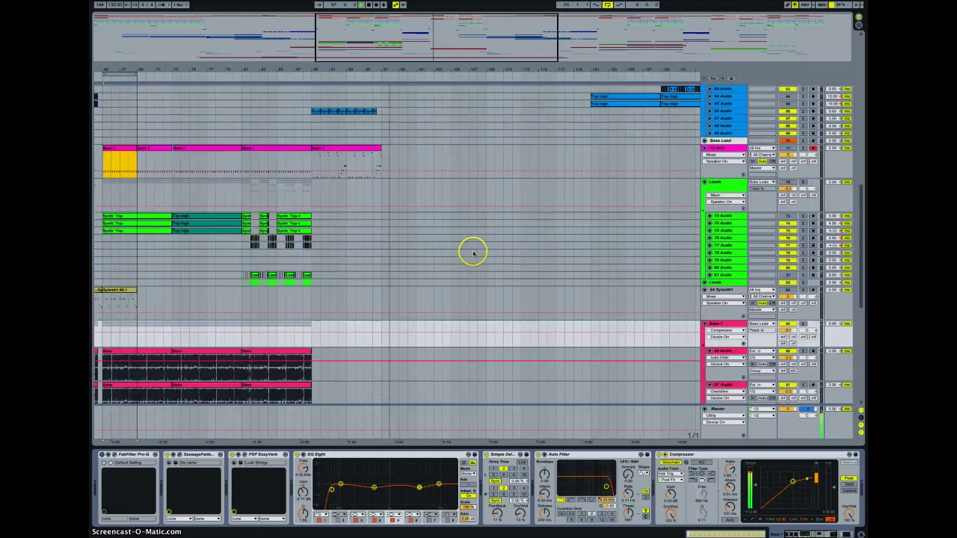
# Step: Solo the second Kick group and select its upper Low track at about bar 97
pyautogui.scroll(10, 490, 256)
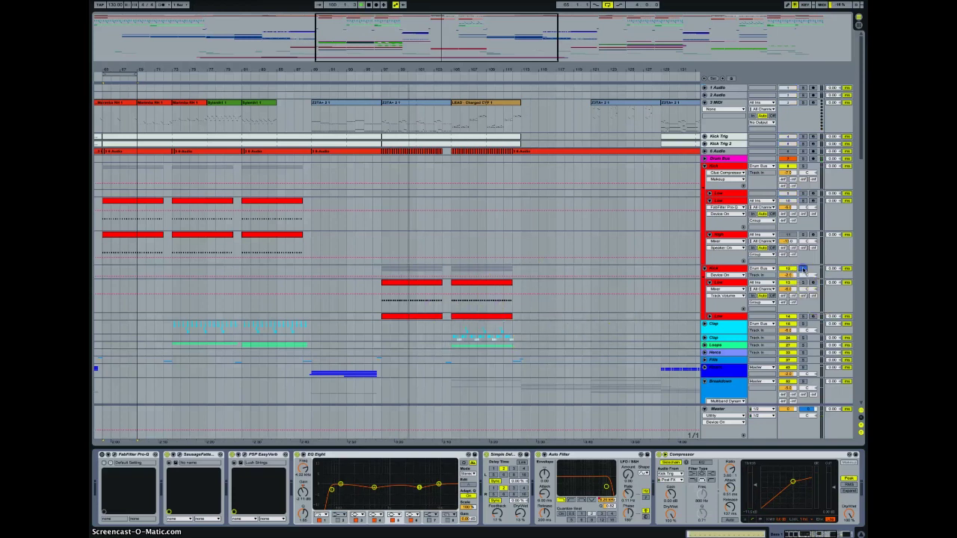
pyautogui.click(367, 308)
pyautogui.click(384, 298)
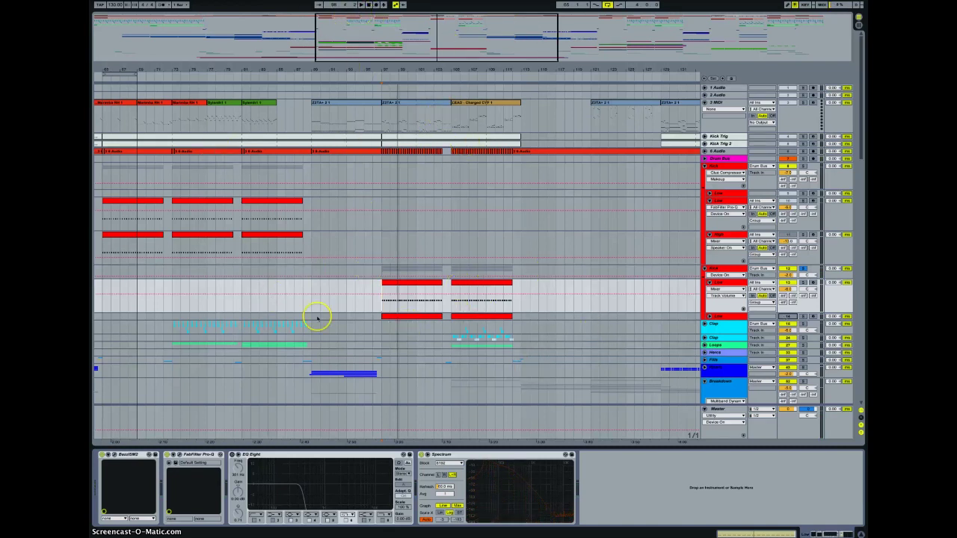
pyautogui.scroll(-6, 416, 322)
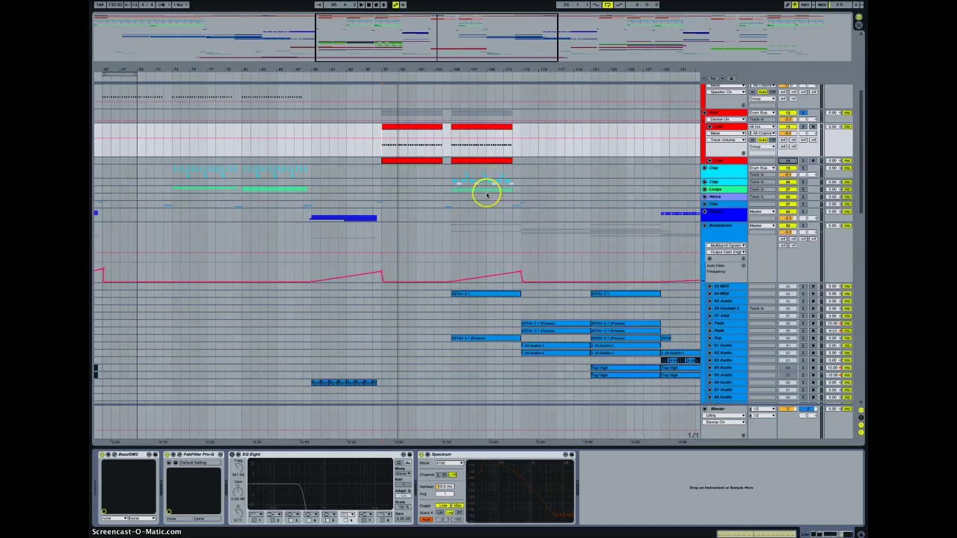
pyautogui.hotkey('ctrl', 'Up')
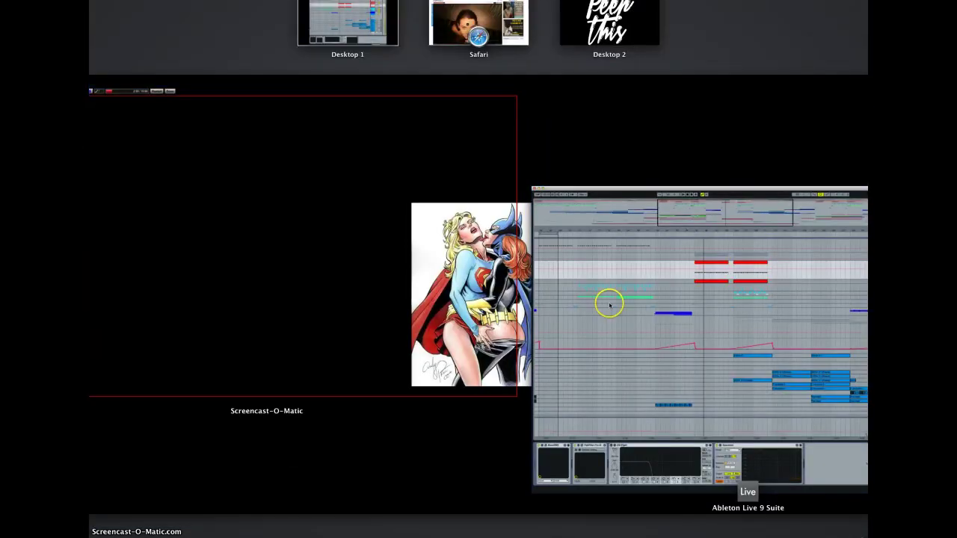
pyautogui.click(609, 302)
# Step: Open BazzISM2 on the upper Low kick track, arm the track for recording and turn on its EQ Eight
pyautogui.scroll(4, 406, 351)
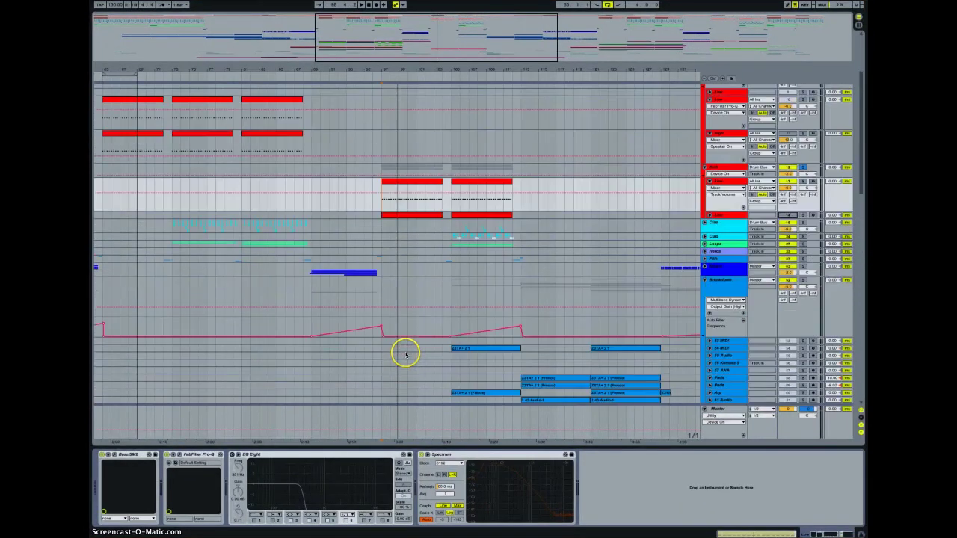
pyautogui.click(117, 468)
pyautogui.click(246, 396)
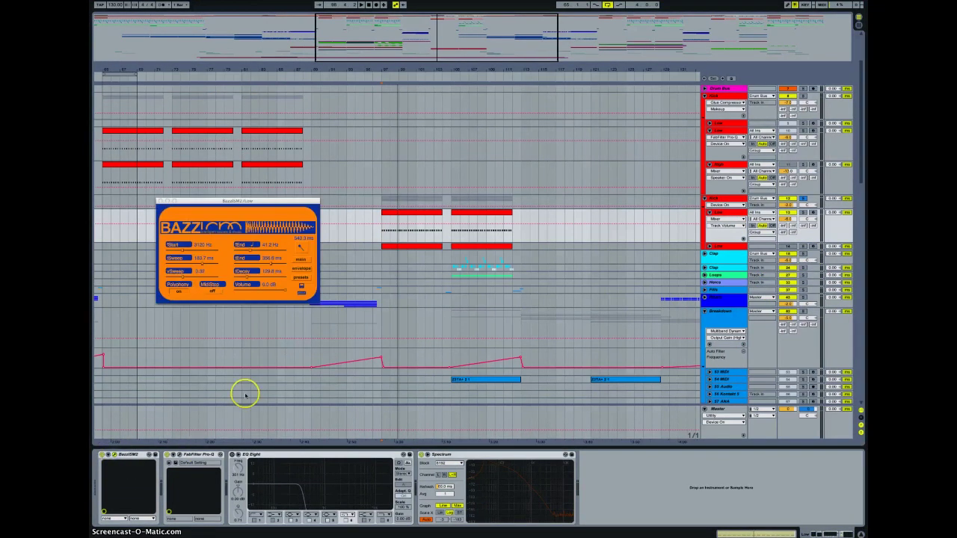
pyautogui.click(813, 213)
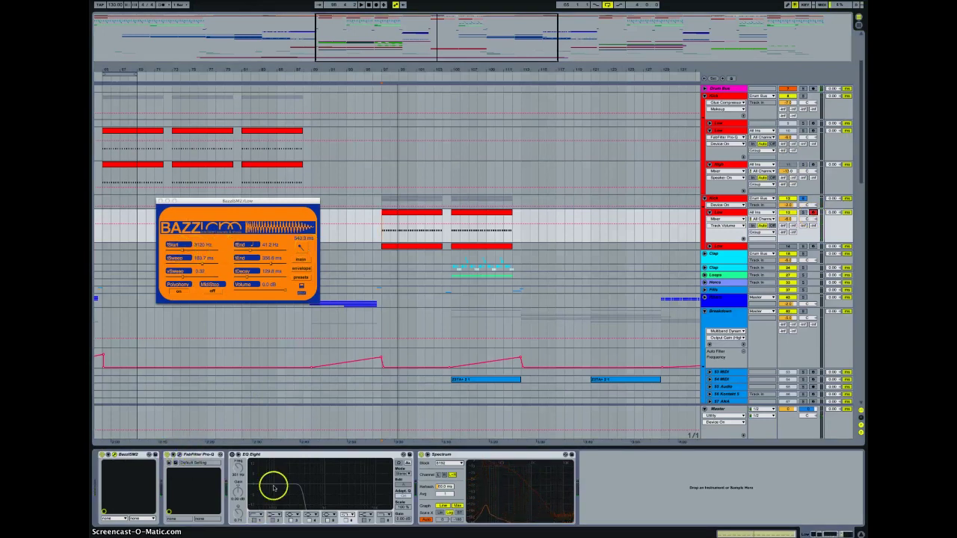
pyautogui.click(229, 456)
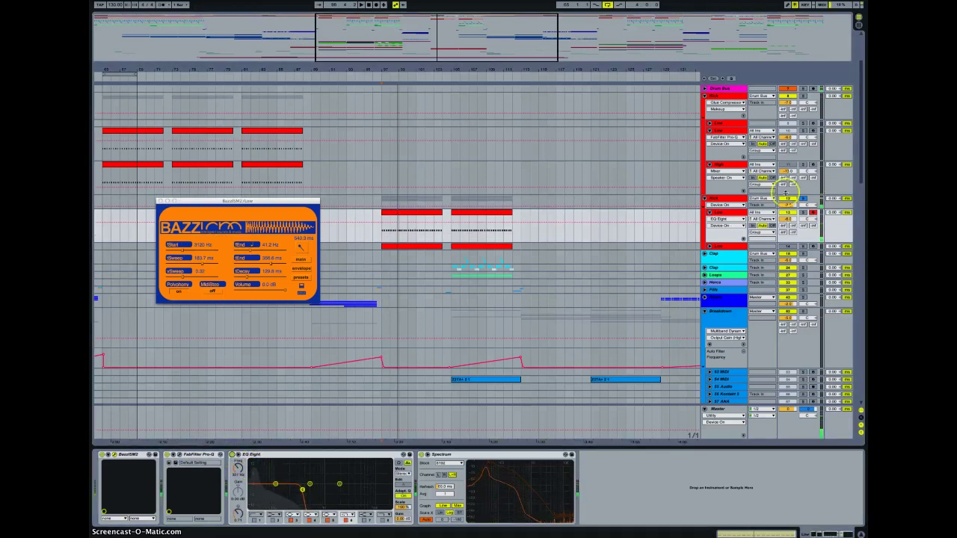
# Step: Activate the Impulse-based Low track of the second Kick group and audition the sample in its first slot
pyautogui.click(720, 247)
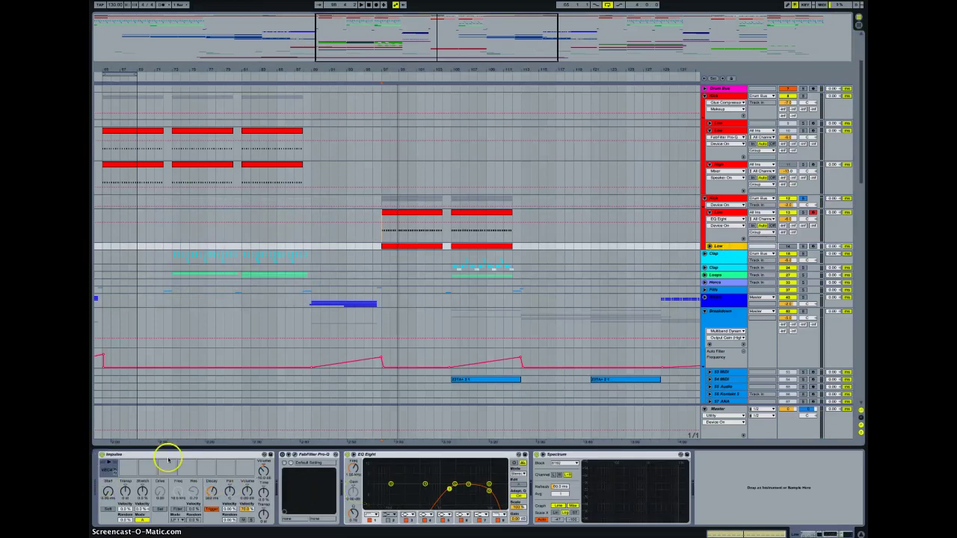
pyautogui.click(109, 466)
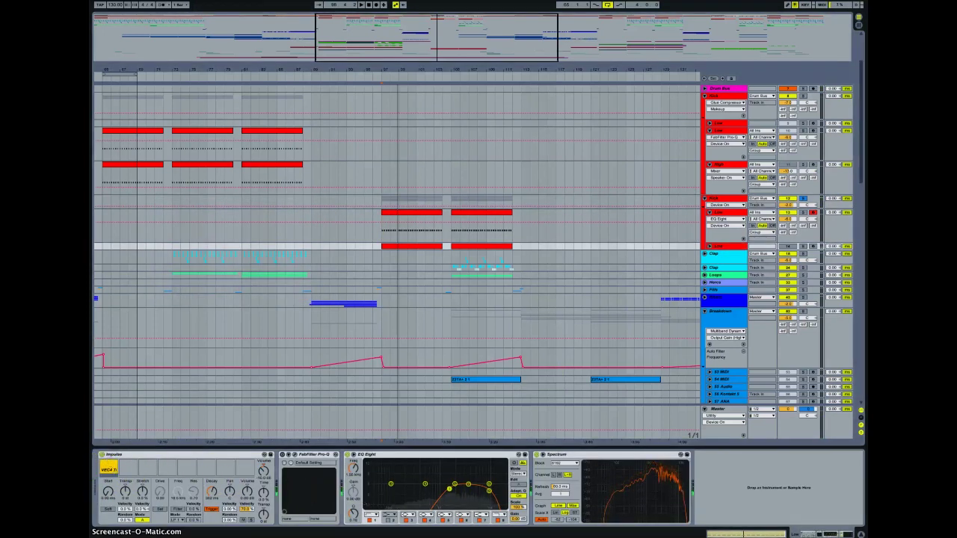
pyautogui.click(420, 375)
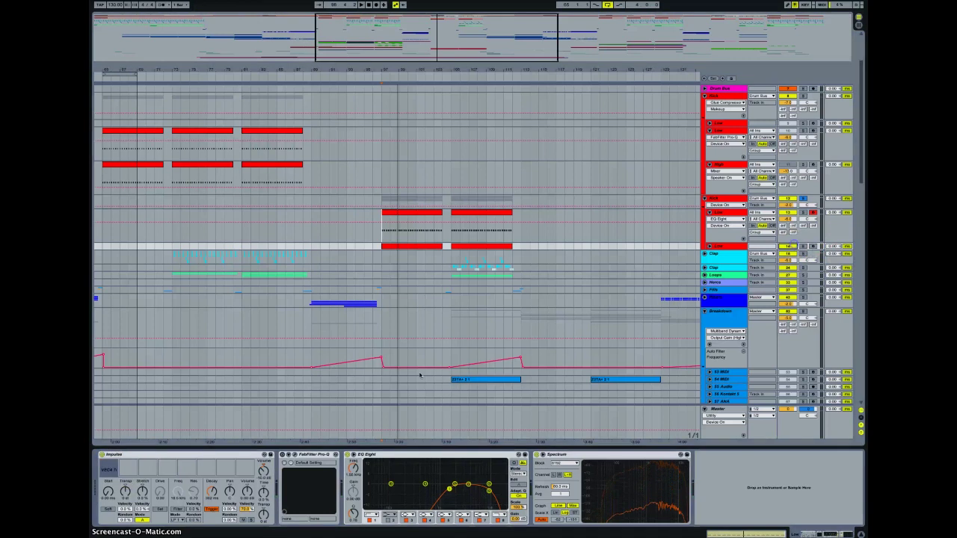
pyautogui.click(110, 466)
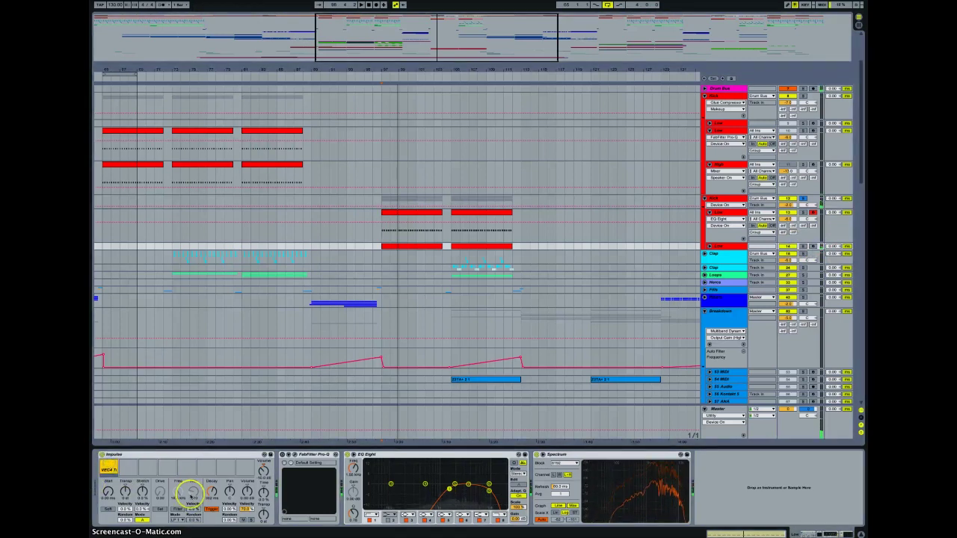
pyautogui.click(109, 465)
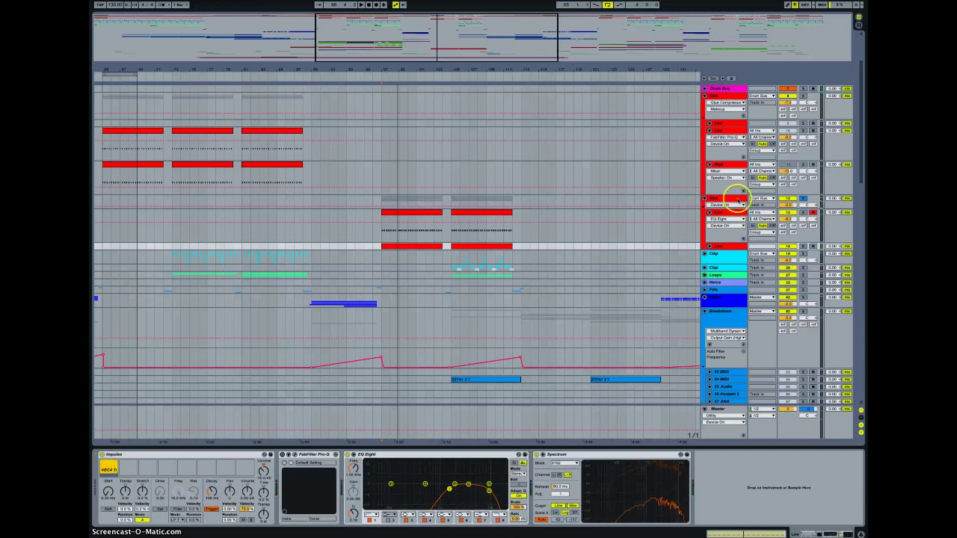
# Step: Turn on the Drums-Kick Compressor on the second Kick group and adjust its threshold
pyautogui.click(724, 199)
pyautogui.click(101, 454)
pyautogui.moveTo(133, 453); pyautogui.dragTo(132, 491)
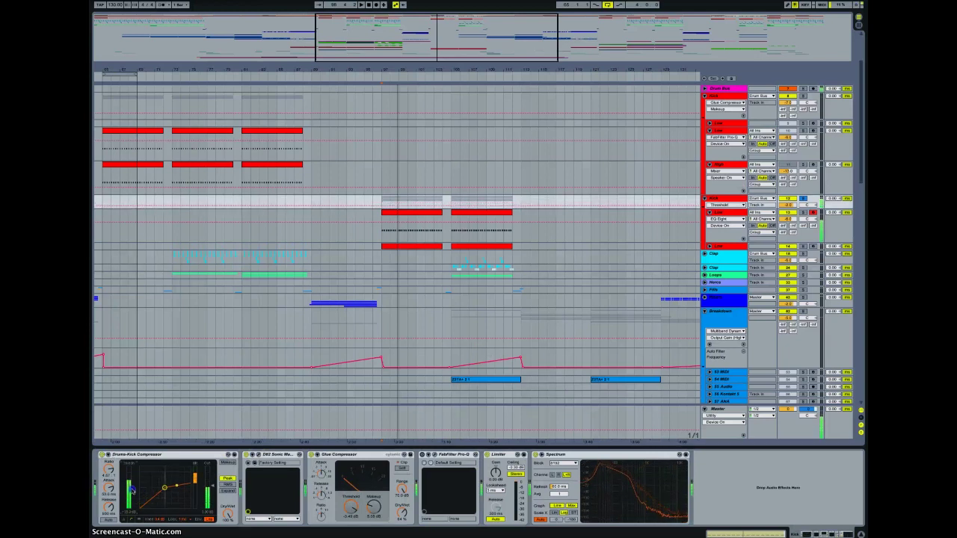
# Step: Open the Kick group's D82 Sonic Maximizer and place its window over the middle of the arrangement
pyautogui.click(258, 454)
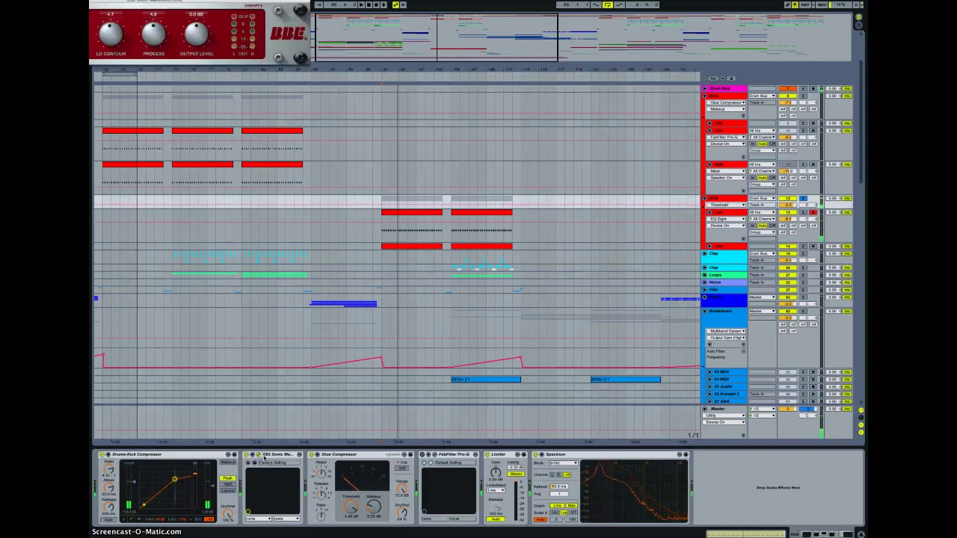
pyautogui.moveTo(167, 21); pyautogui.dragTo(436, 162)
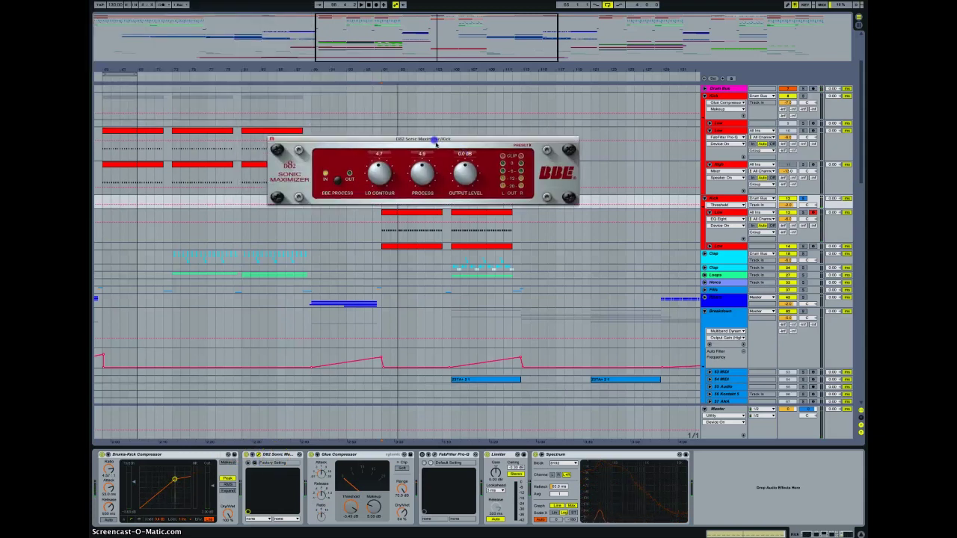
pyautogui.click(393, 174)
# Step: Review the Glue Compressor's Makeup and the Limiter in the Kick group's chain, and close the Sonic Maximizer window
pyautogui.click(372, 514)
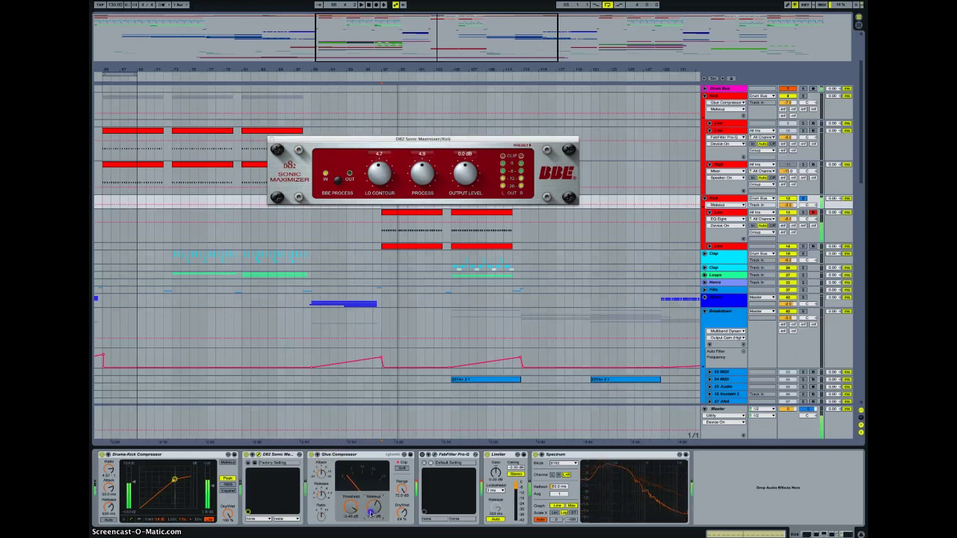
pyautogui.click(479, 454)
pyautogui.click(496, 454)
pyautogui.click(272, 140)
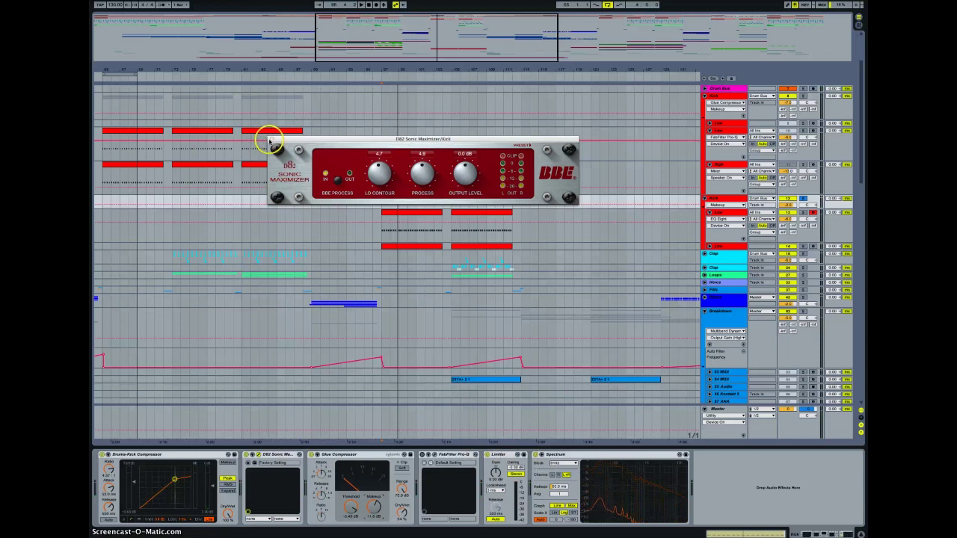
# Step: Insert the s(M)exoscope plug-in between the Limiter and Spectrum on the Kick group
pyautogui.click(606, 427)
pyautogui.click(495, 325)
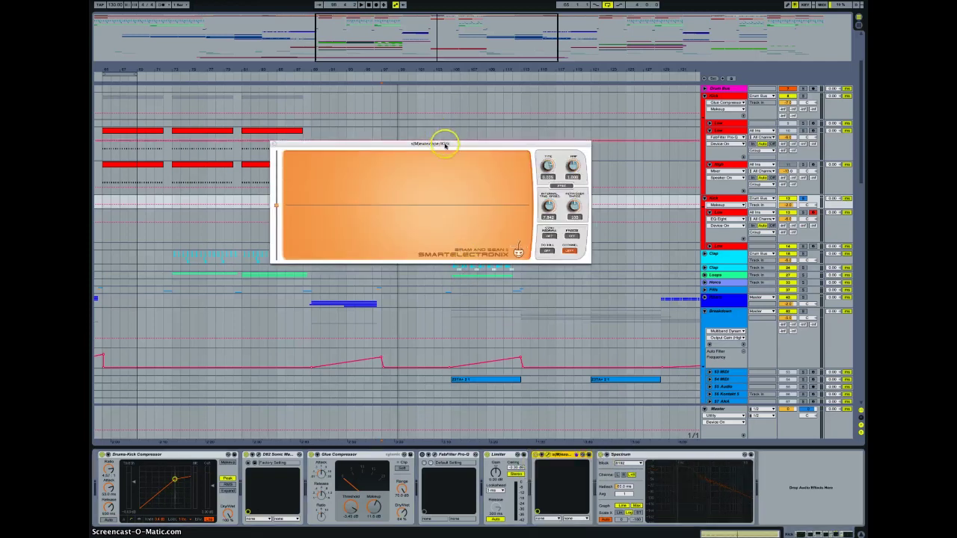
# Step: Move the s(M)exoscope window lower over the arrangement and look through the tracks down to the bass and vocals
pyautogui.moveTo(442, 141); pyautogui.dragTo(471, 209)
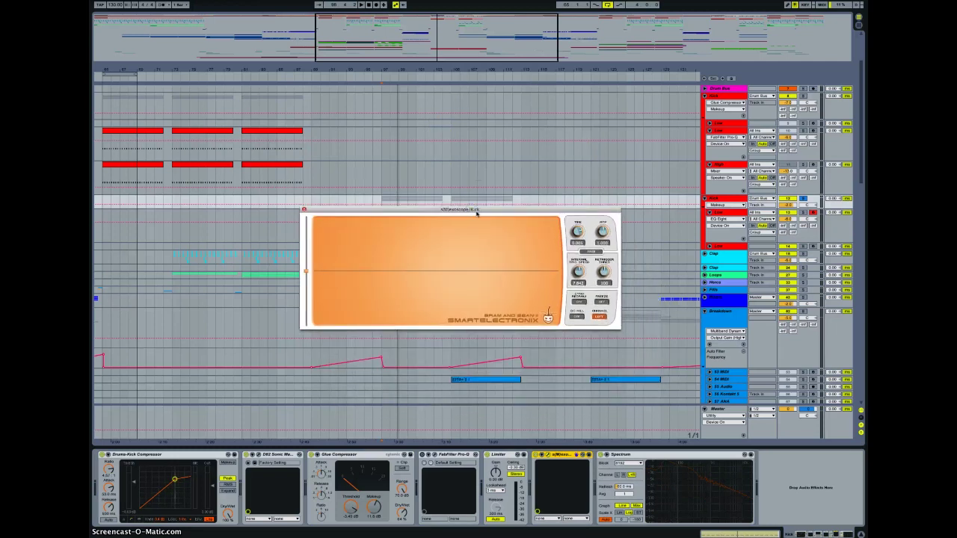
pyautogui.click(356, 248)
pyautogui.scroll(3, 434, 204)
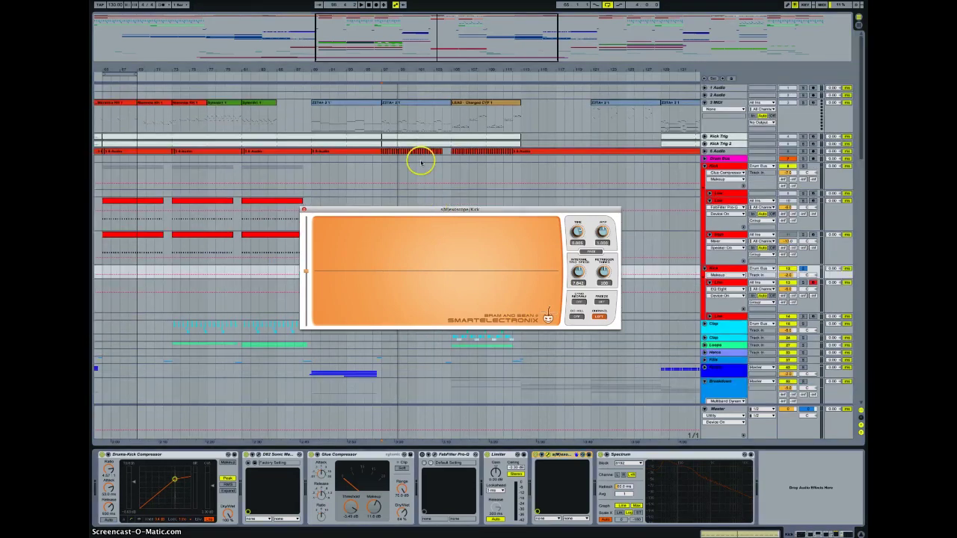
pyautogui.scroll(-10, 291, 128)
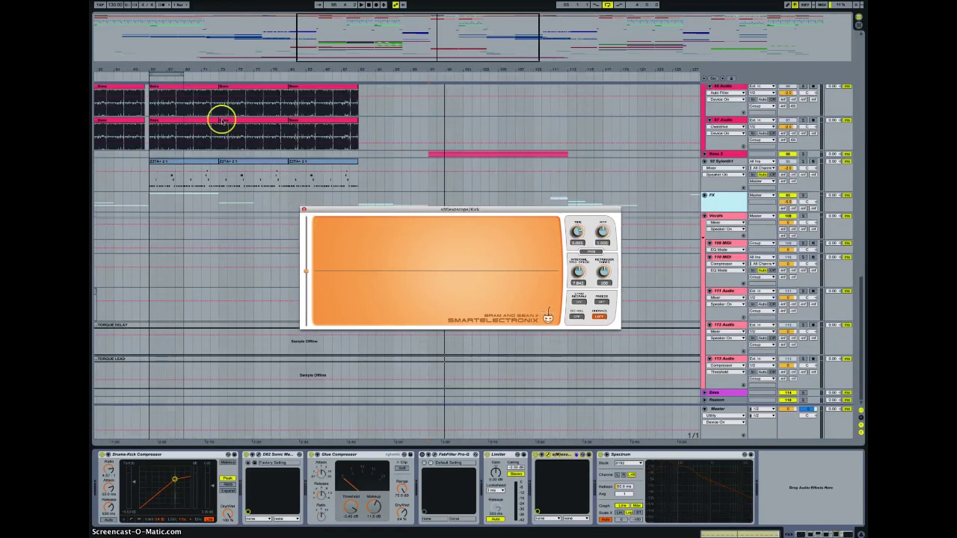
pyautogui.scroll(15, 221, 124)
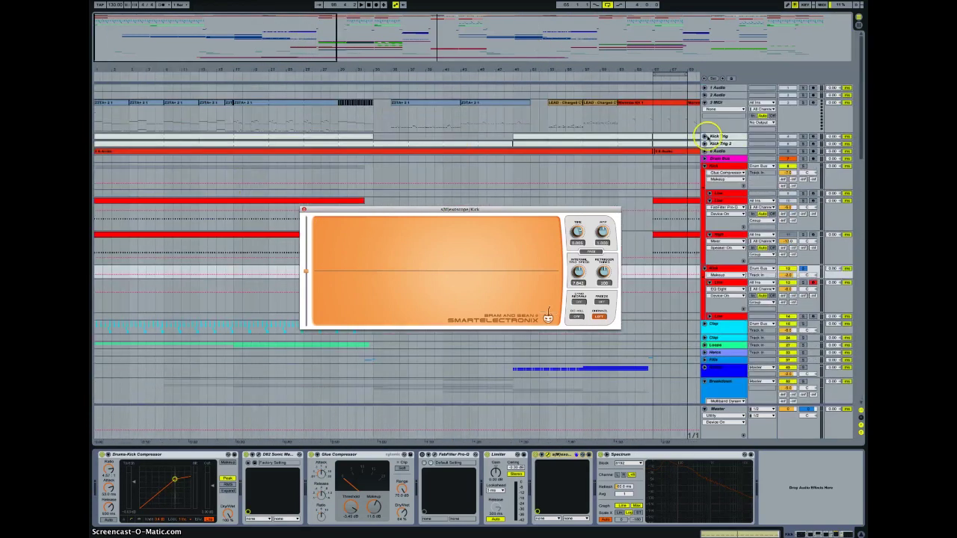
# Step: Unfold the 6 Audio track and zoom in on its individual kick waveforms around bars 13 to 16
pyautogui.click(704, 151)
pyautogui.click(202, 113)
pyautogui.moveTo(203, 66); pyautogui.dragTo(234, 150)
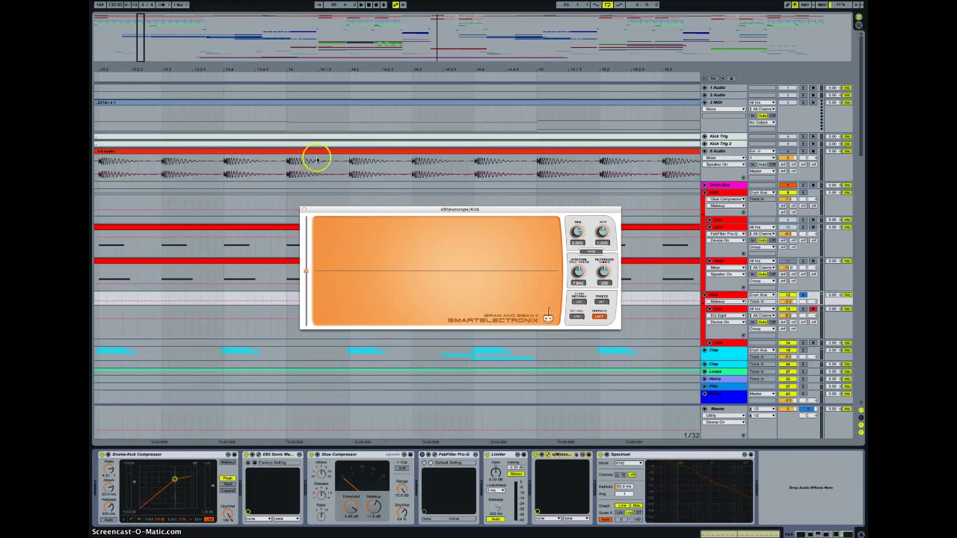
pyautogui.moveTo(369, 77); pyautogui.dragTo(367, 65)
pyautogui.click(419, 169)
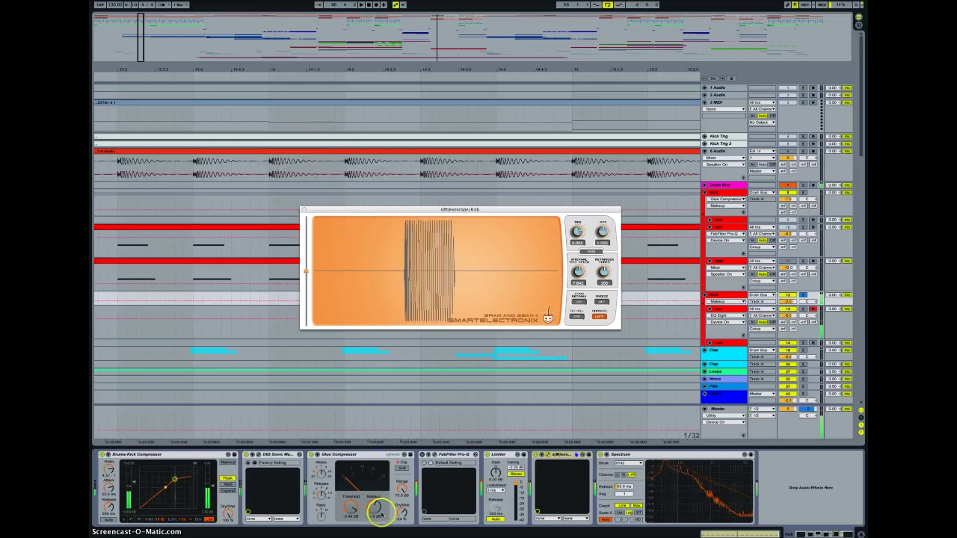
# Step: Adjust the Glue Compressor's threshold and lower the D82 Sonic Maximizer's Lo Contour to 2.7 on the Kick group
pyautogui.moveTo(356, 508); pyautogui.dragTo(351, 501)
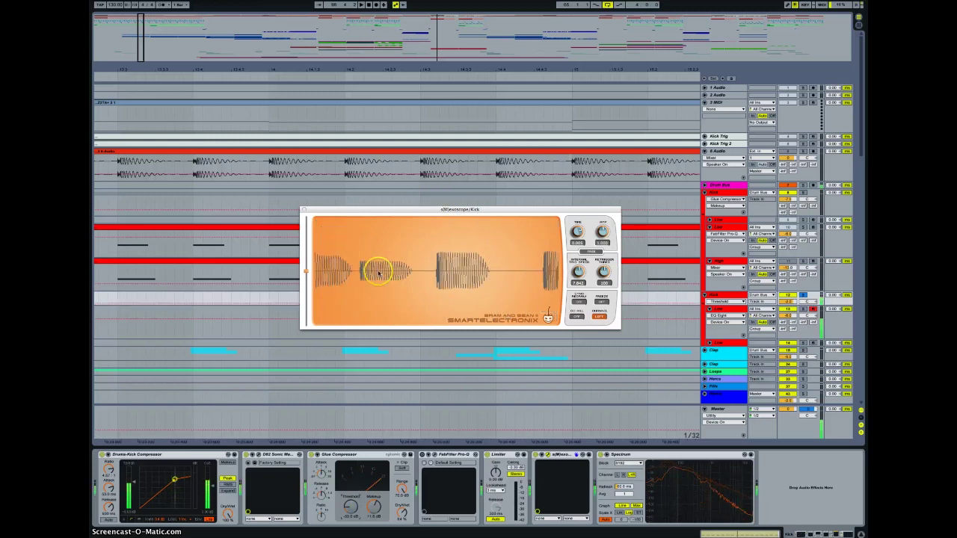
pyautogui.moveTo(353, 512); pyautogui.dragTo(351, 507)
pyautogui.click(255, 463)
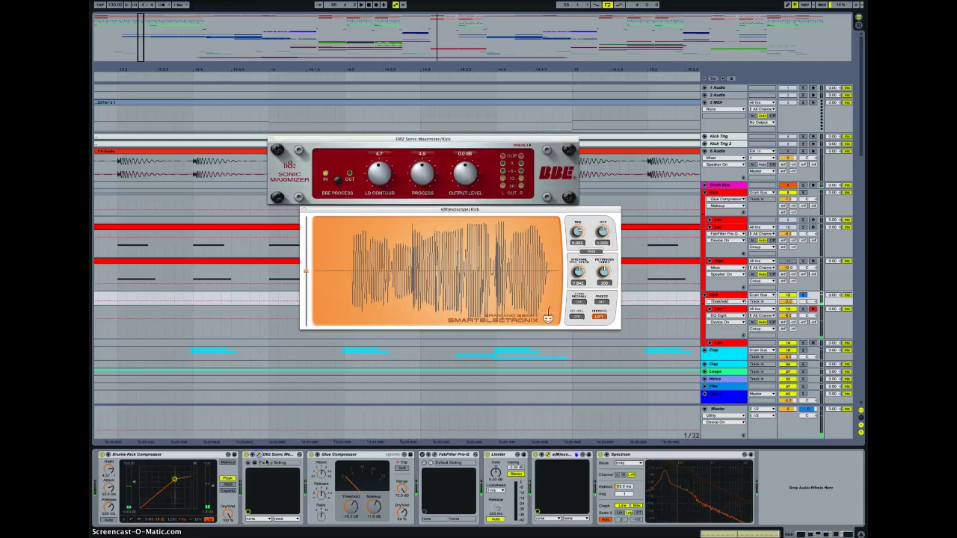
pyautogui.moveTo(383, 171)
pyautogui.mouseDown()
pyautogui.moveTo(378, 235)
pyautogui.moveTo(369, 178)
pyautogui.mouseUp()
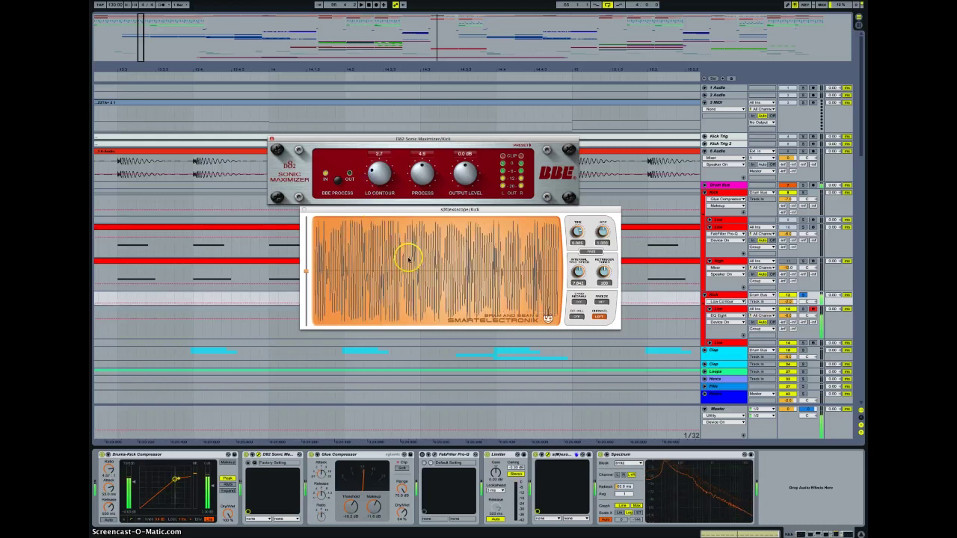
# Step: Set the Drums-Kick Compressor's attack to 0.01 ms, readjust its threshold, and toggle Makeup to compare, leaving it on
pyautogui.moveTo(132, 479); pyautogui.dragTo(131, 483)
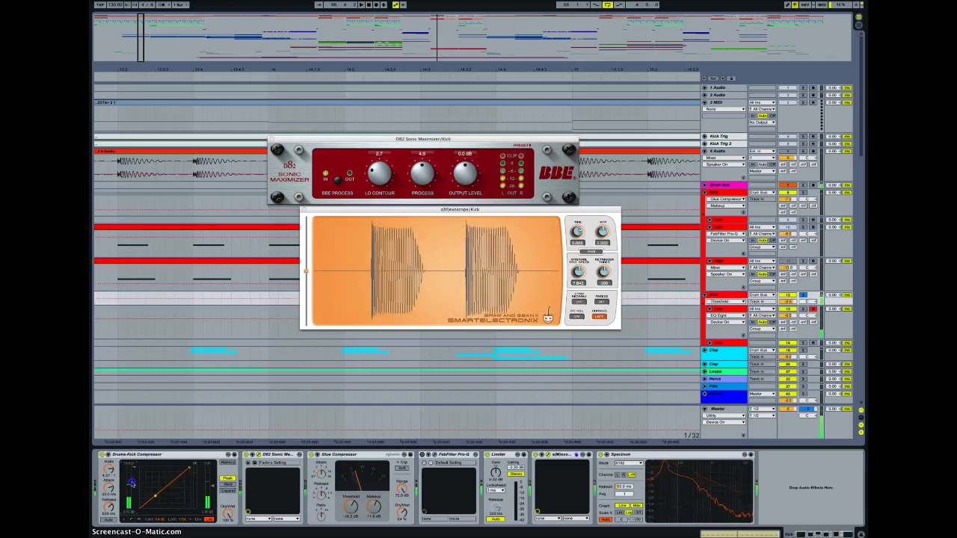
pyautogui.moveTo(131, 483)
pyautogui.mouseDown()
pyautogui.moveTo(109, 507)
pyautogui.moveTo(132, 483)
pyautogui.mouseUp()
pyautogui.click(153, 503)
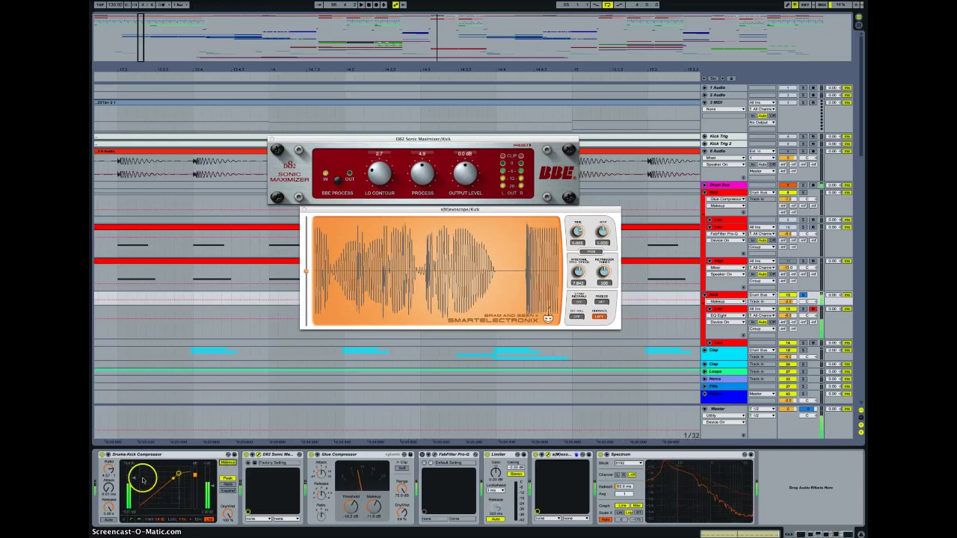
pyautogui.click(227, 463)
pyautogui.moveTo(131, 478); pyautogui.dragTo(131, 477)
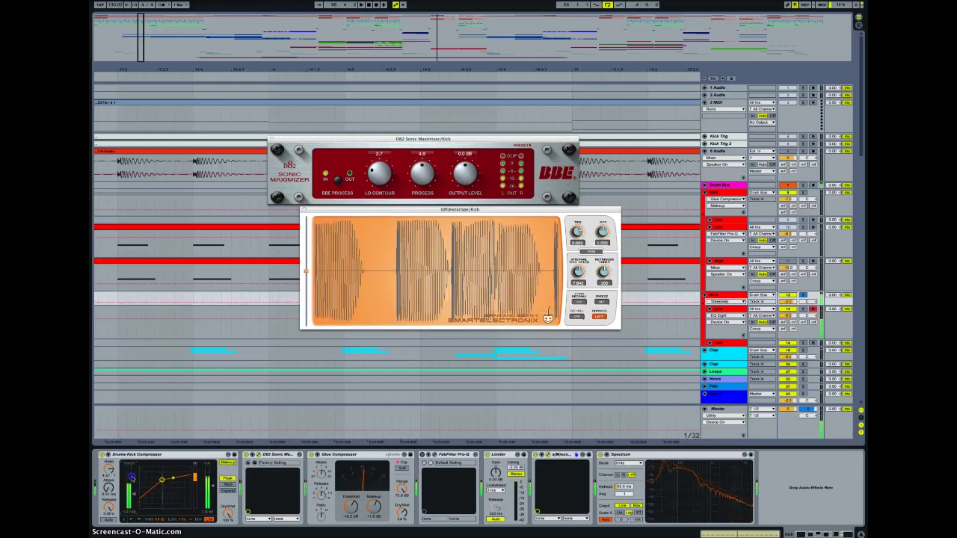
pyautogui.moveTo(134, 493); pyautogui.dragTo(133, 510)
pyautogui.click(227, 466)
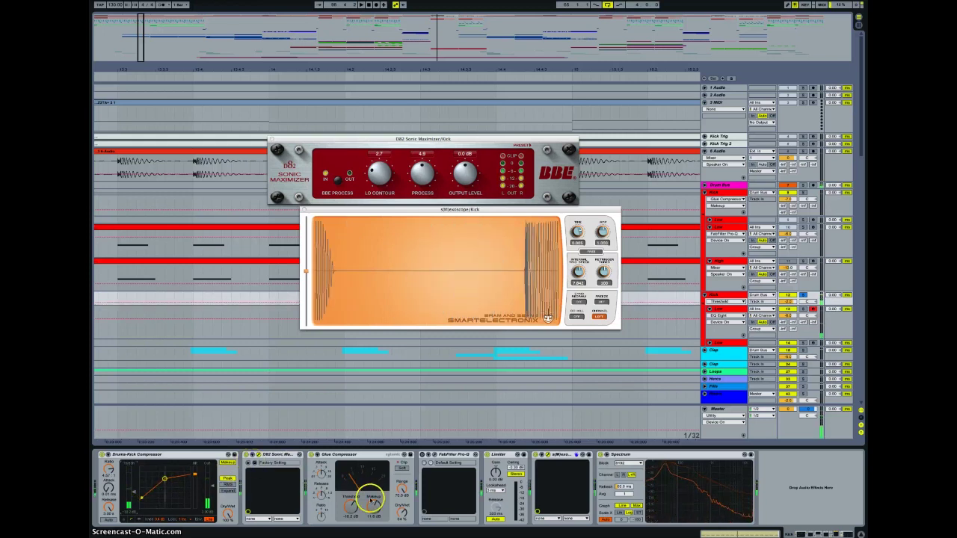
# Step: Set the Glue Compressor's threshold to 0.00 dB and raise its Makeup on the Kick group
pyautogui.moveTo(350, 508); pyautogui.dragTo(356, 516)
pyautogui.moveTo(492, 474); pyautogui.dragTo(408, 457)
pyautogui.click(367, 472)
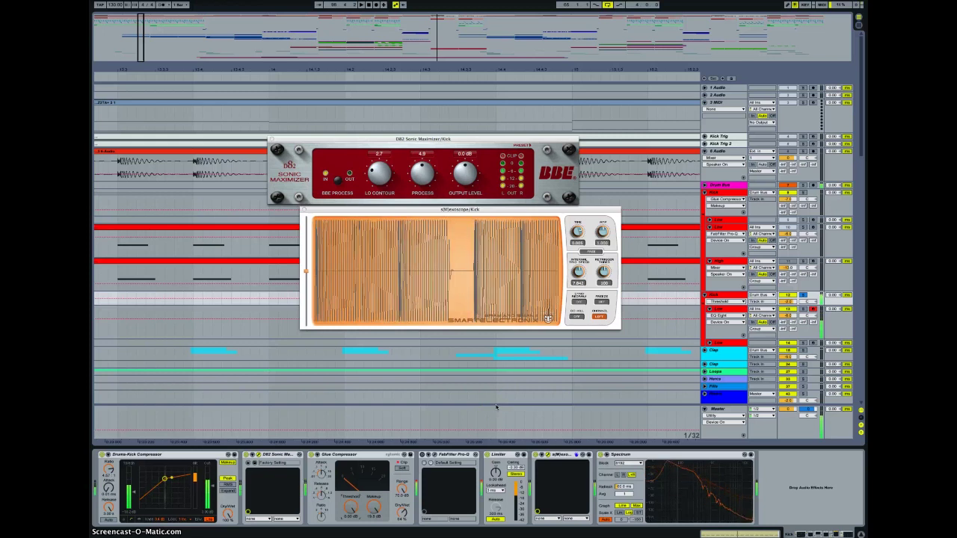
pyautogui.click(488, 376)
pyautogui.click(384, 251)
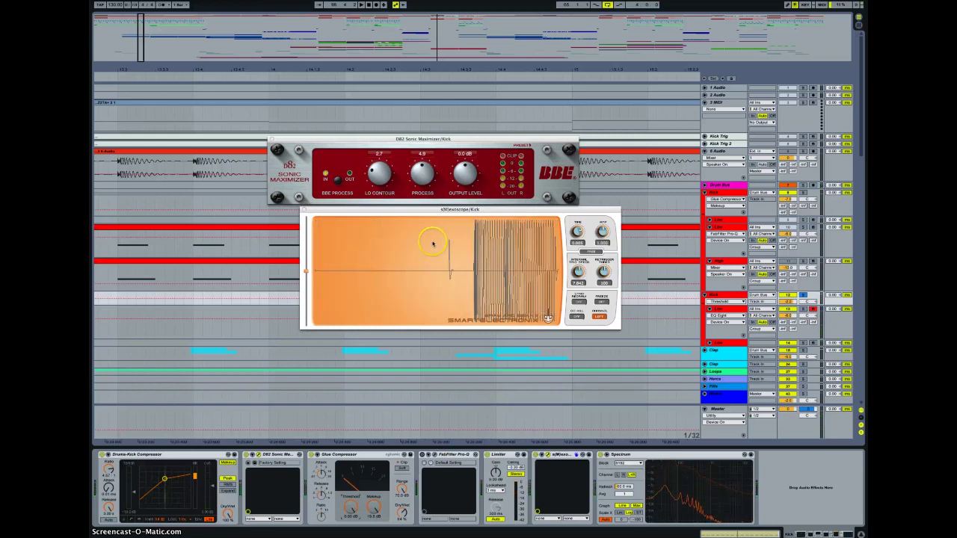
# Step: Close the s(M)exoscope and Sonic Maximizer windows and zoom out to show the whole arrangement
pyautogui.click(303, 211)
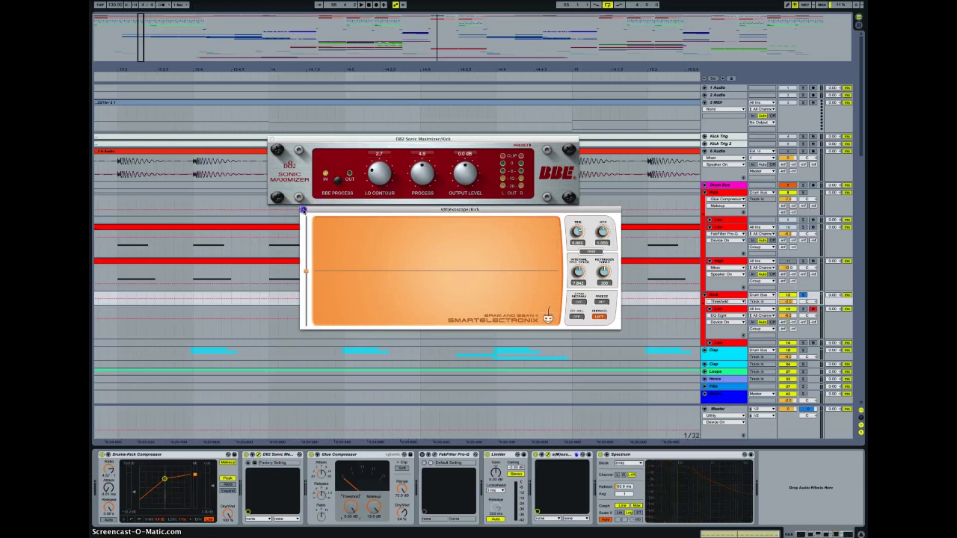
pyautogui.moveTo(381, 139); pyautogui.dragTo(376, 188)
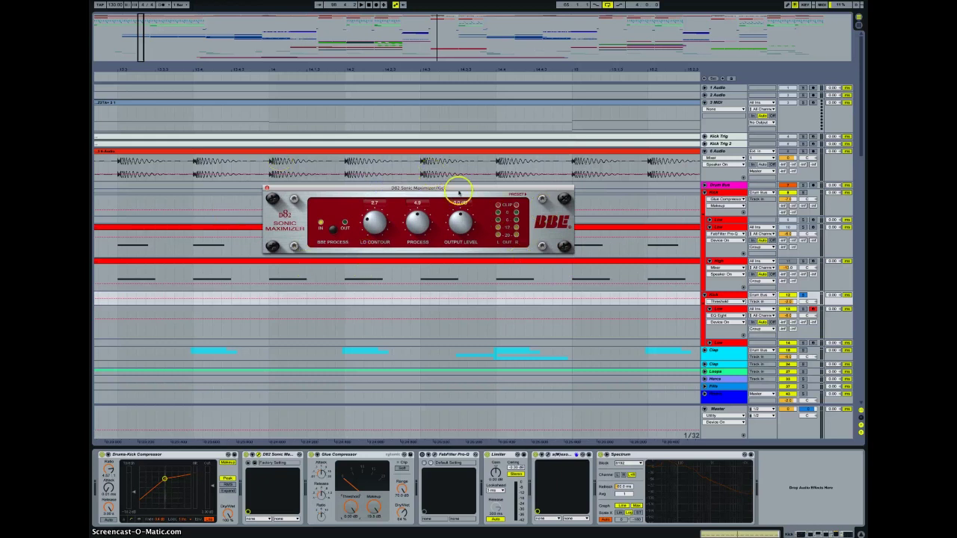
pyautogui.moveTo(459, 68); pyautogui.dragTo(459, 69)
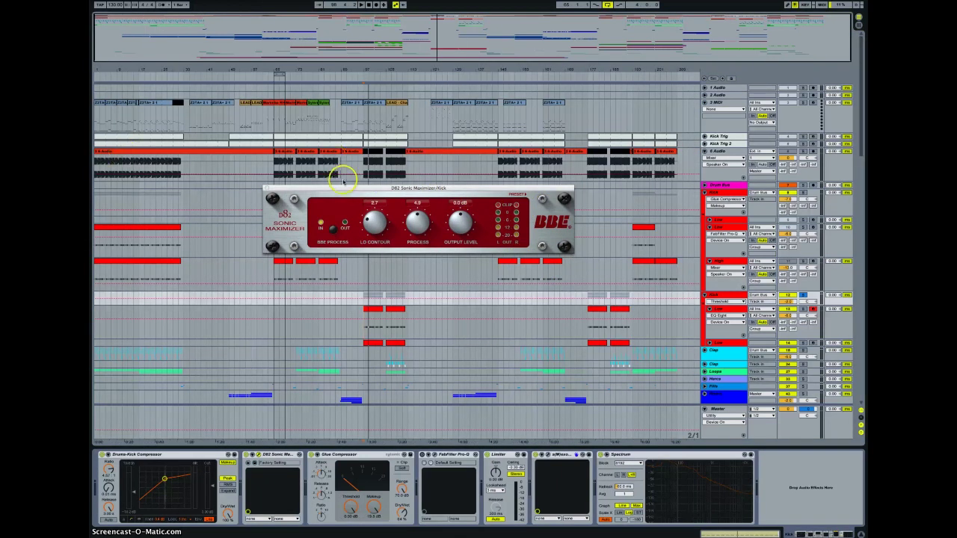
pyautogui.click(266, 188)
# Step: Look over the Bass 1 and Bass 2 groups in the arrangement and return to the kick tracks
pyautogui.scroll(-10, 379, 255)
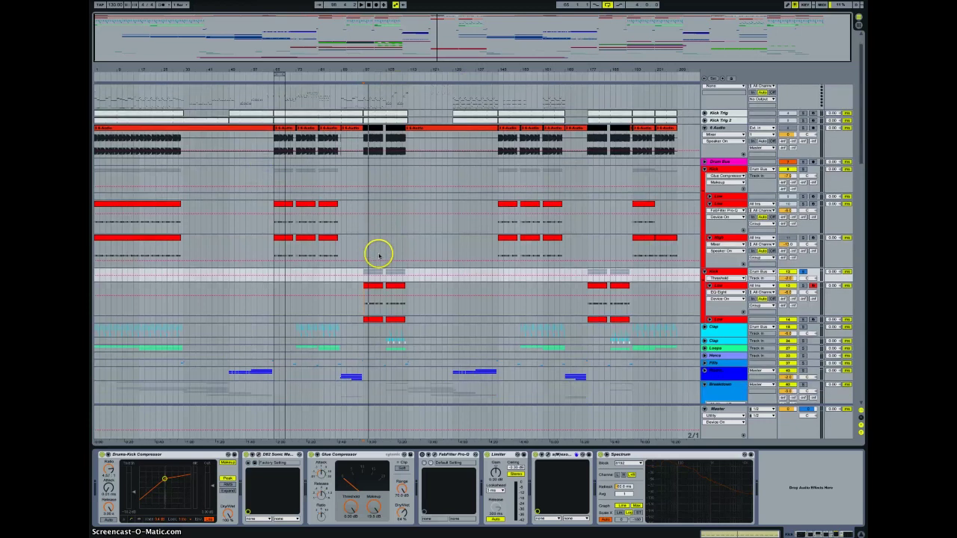
pyautogui.scroll(-10, 358, 237)
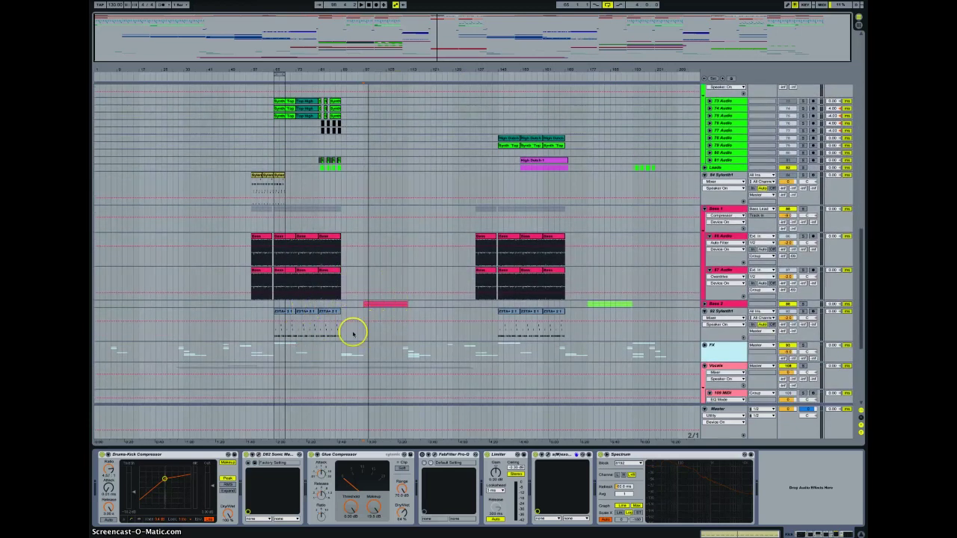
pyautogui.click(363, 320)
pyautogui.scroll(10, 374, 257)
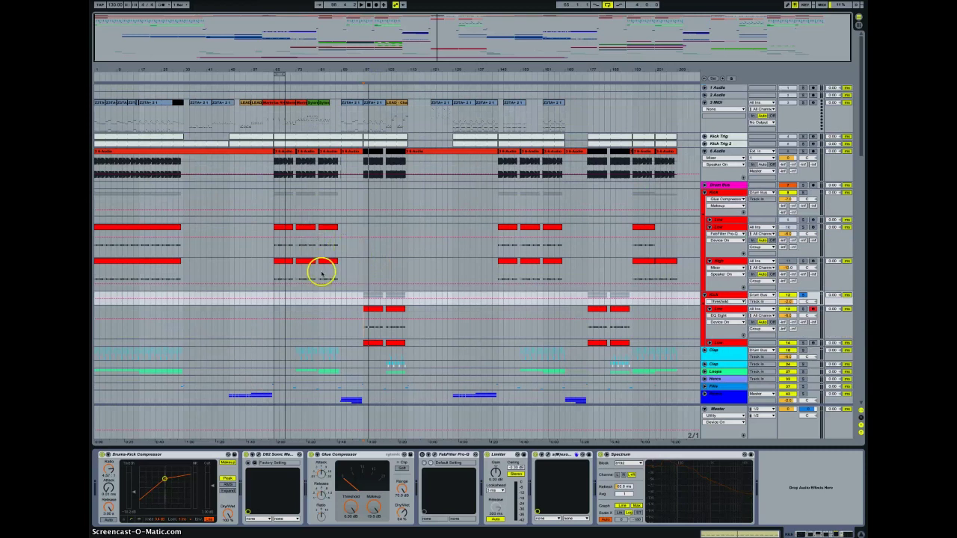
pyautogui.scroll(-3, 320, 272)
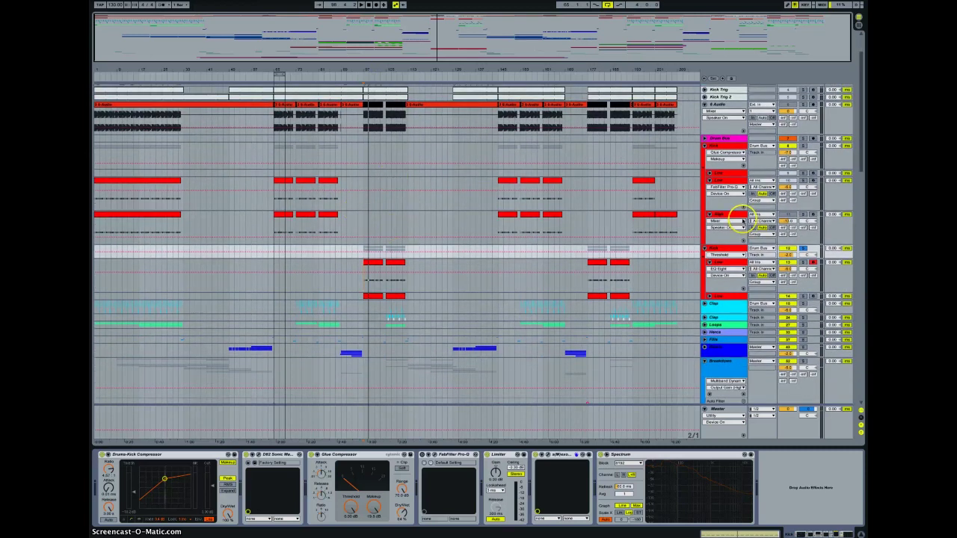
# Step: Review the device chains of the Low tracks in both Kick groups, including the BazzISM2 kick synthesizer's settings
pyautogui.click(728, 180)
pyautogui.click(756, 180)
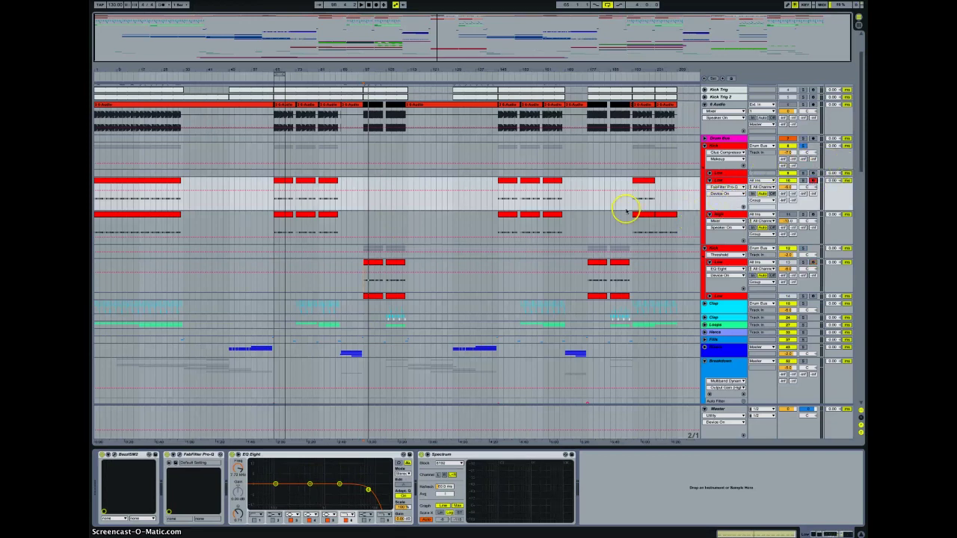
pyautogui.click(442, 287)
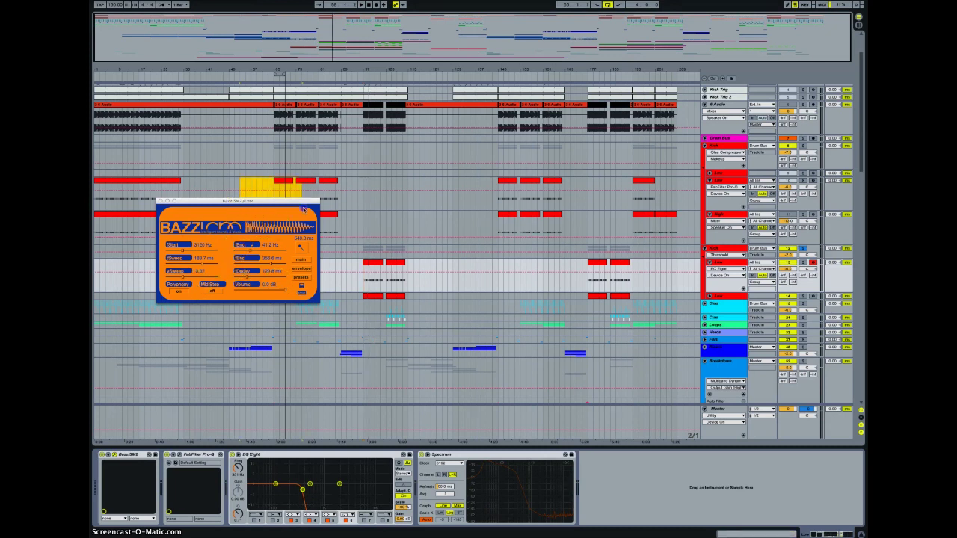
pyautogui.click(252, 188)
pyautogui.click(376, 283)
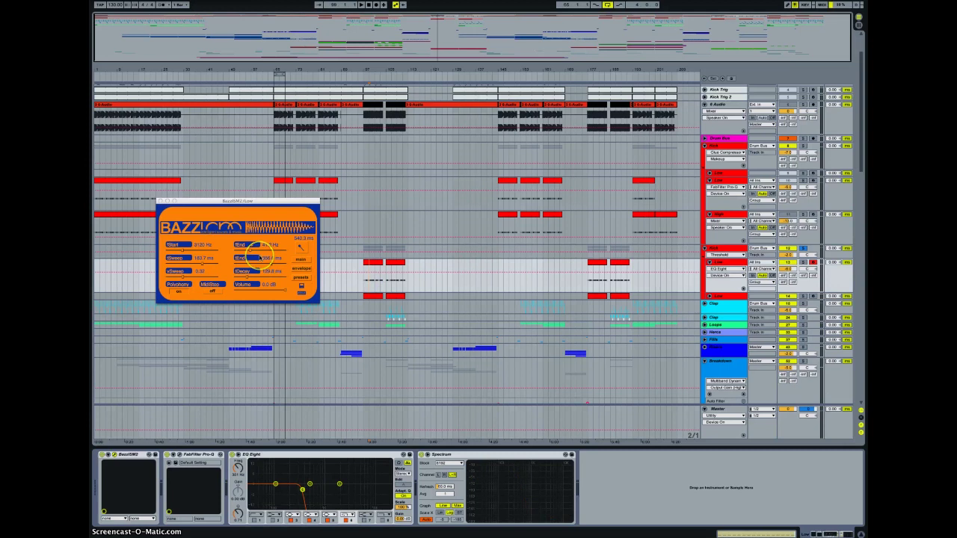
# Step: Select the second Kick group and reopen its s(M)exoscope to view the processed kick waveform
pyautogui.click(737, 248)
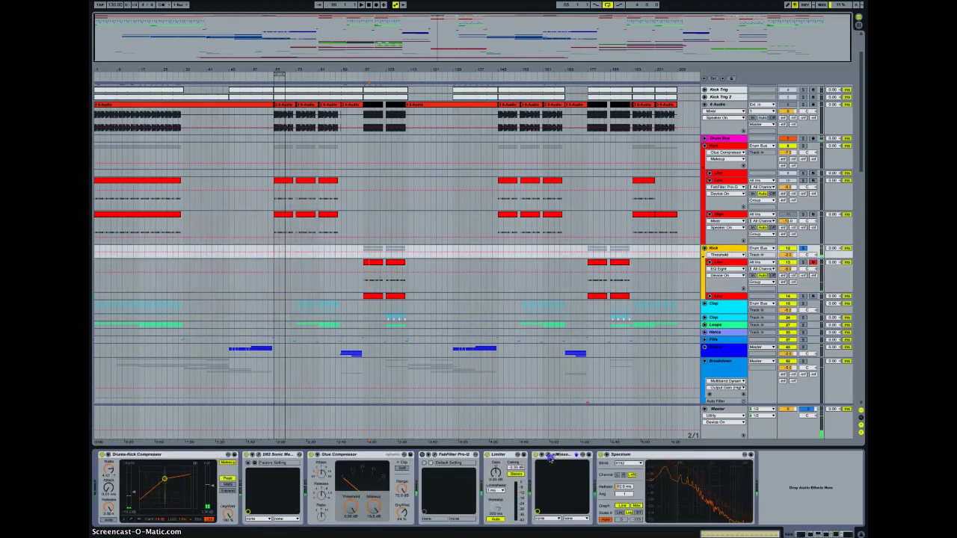
pyautogui.click(548, 455)
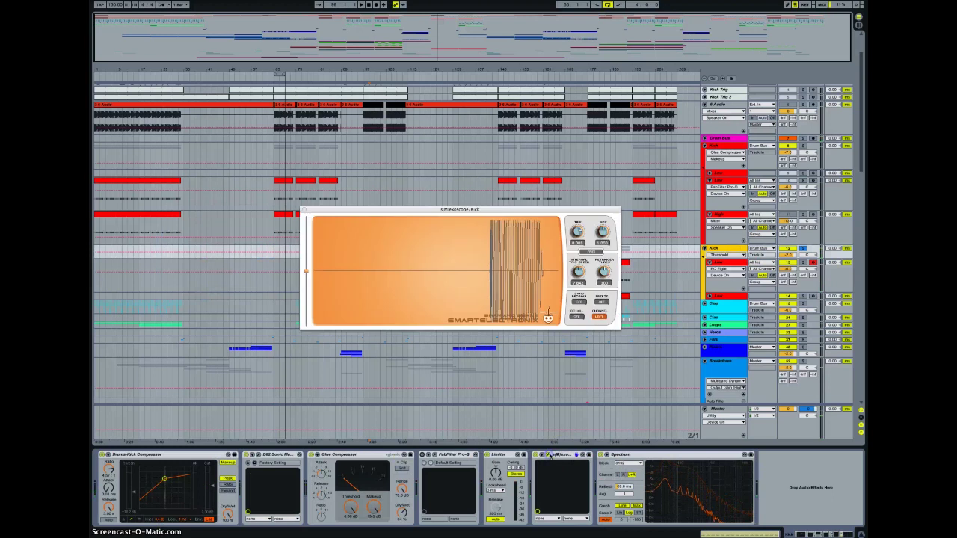
pyautogui.click(469, 261)
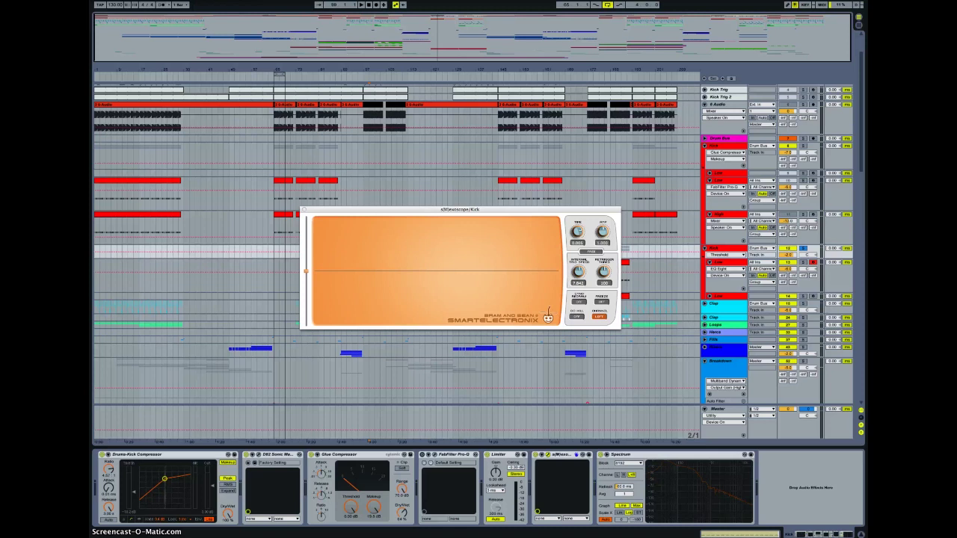
# Step: Insert the Oszillos Mega Scope between s(M)exoscope and Spectrum on the Kick group and set its time range to 1/16 note
pyautogui.click(598, 462)
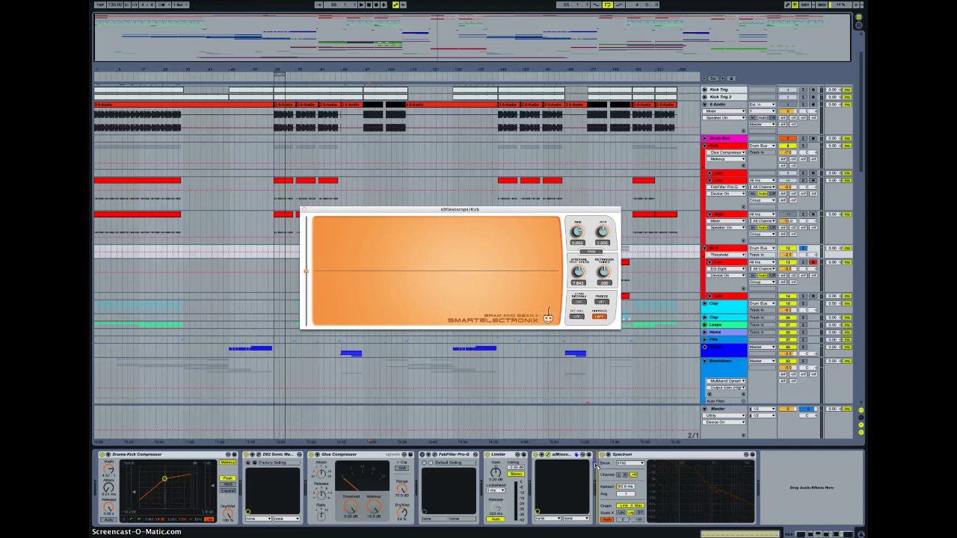
pyautogui.click(546, 454)
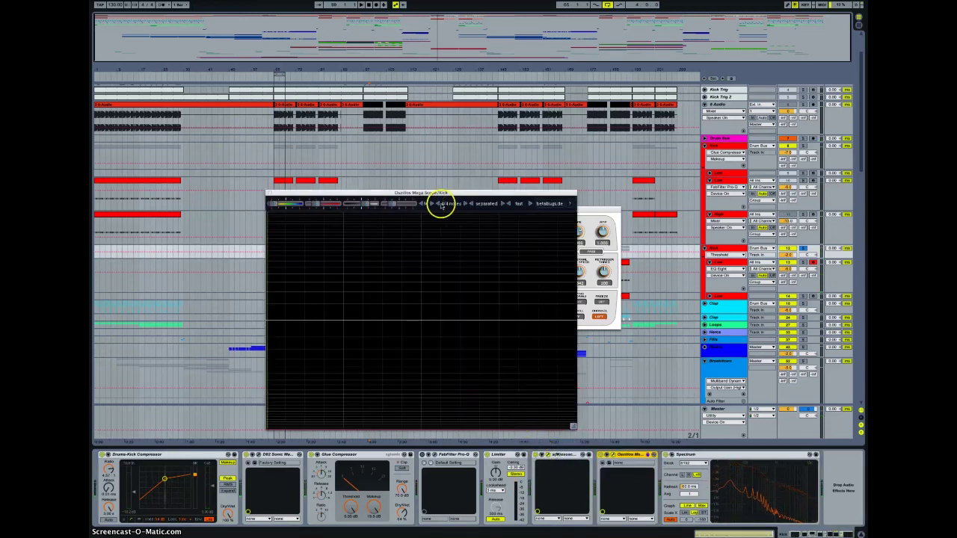
pyautogui.click(465, 203)
pyautogui.click(465, 203)
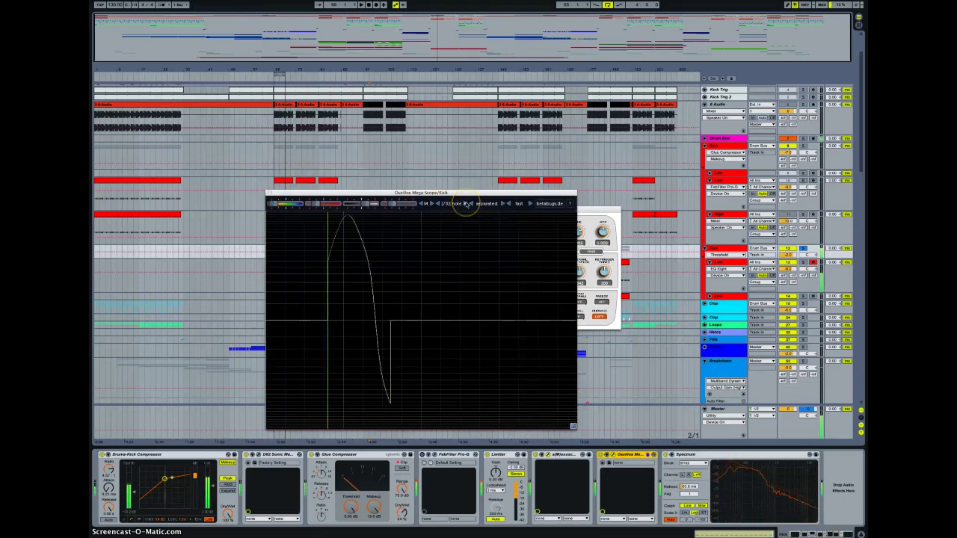
pyautogui.click(465, 203)
# Step: Set the Mega Scope's wave display to separated and its mode to deep, and adjust its display sliders
pyautogui.click(495, 209)
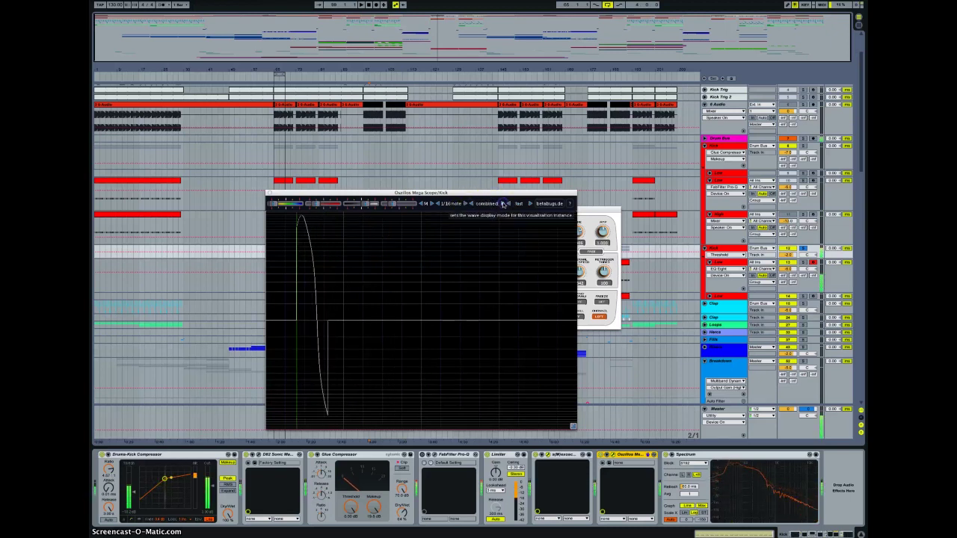
pyautogui.click(503, 204)
pyautogui.click(530, 203)
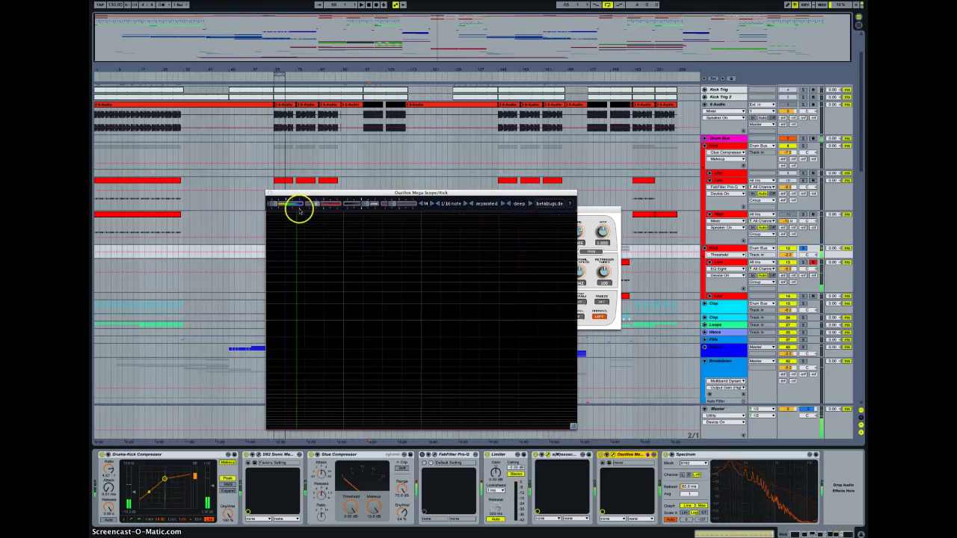
pyautogui.click(366, 204)
pyautogui.moveTo(365, 209); pyautogui.dragTo(320, 203)
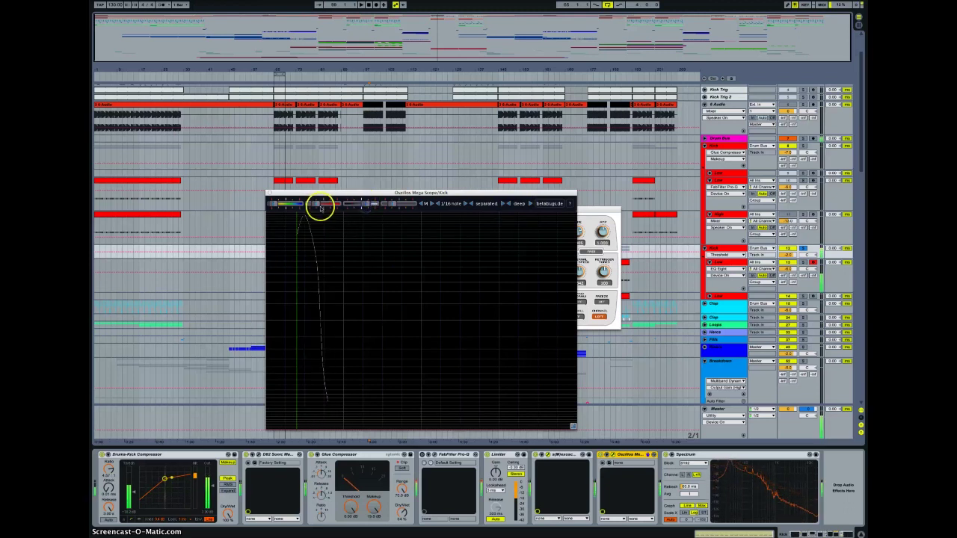
pyautogui.click(303, 276)
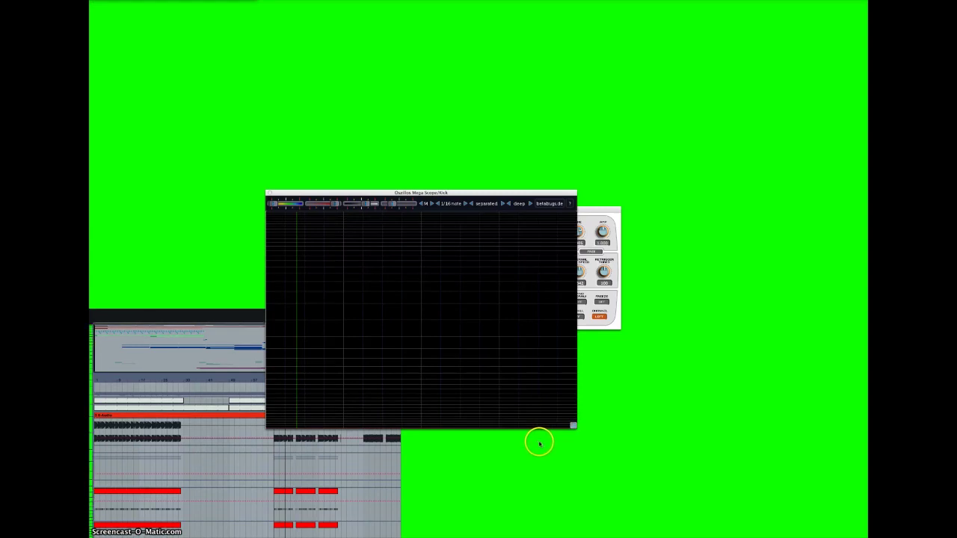
# Step: Return to the Ableton Live arrangement, play the kick through the Mega Scope and switch its channel setting away from M and back
pyautogui.press('super+h')
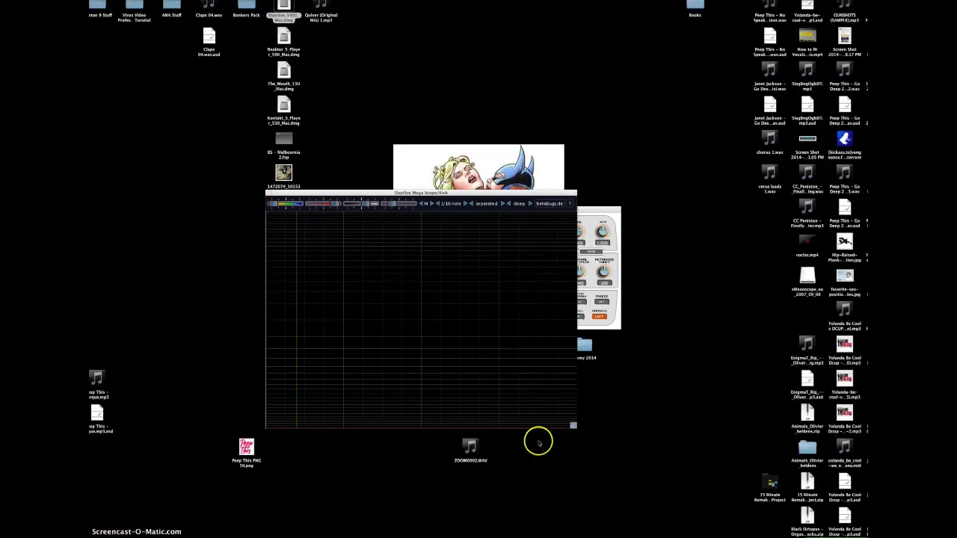
pyautogui.press('super+Tab')
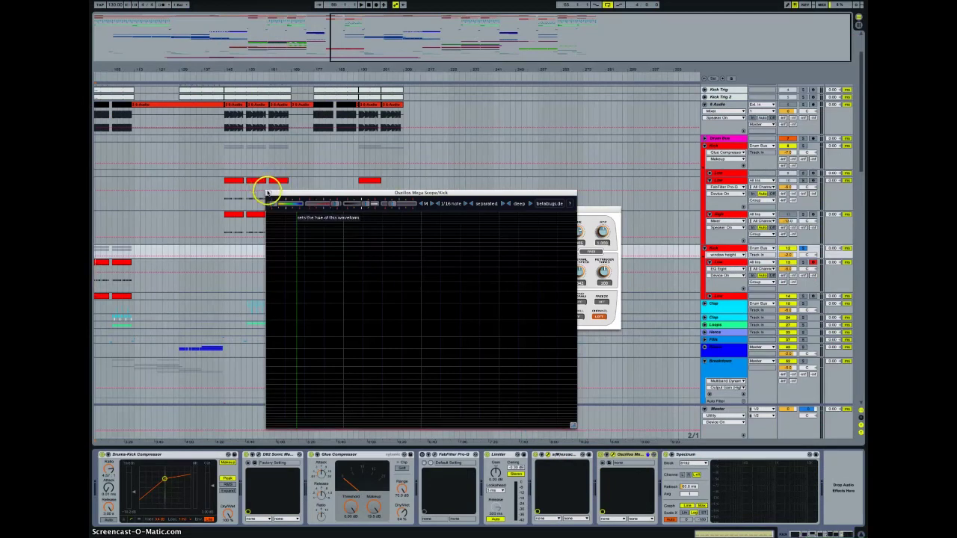
pyautogui.press('space')
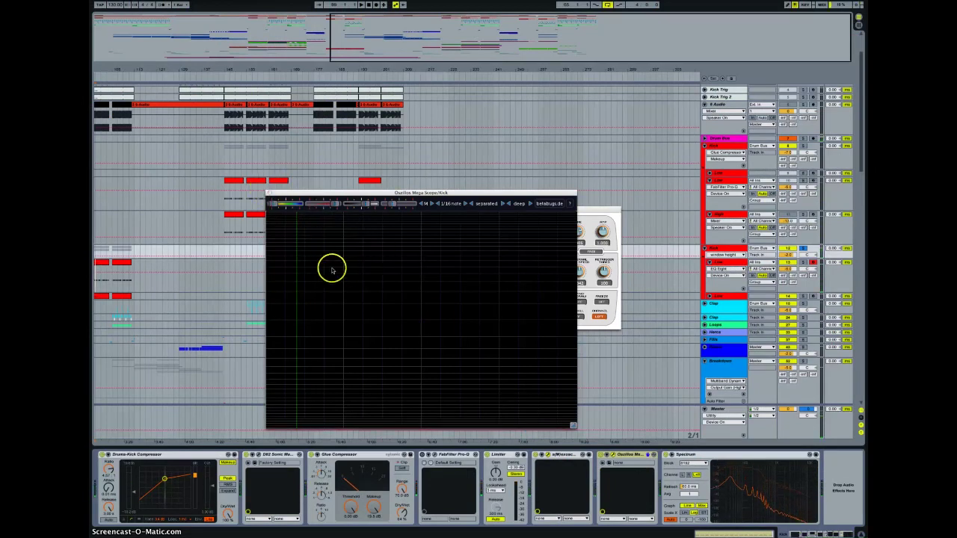
pyautogui.click(430, 203)
pyautogui.click(421, 201)
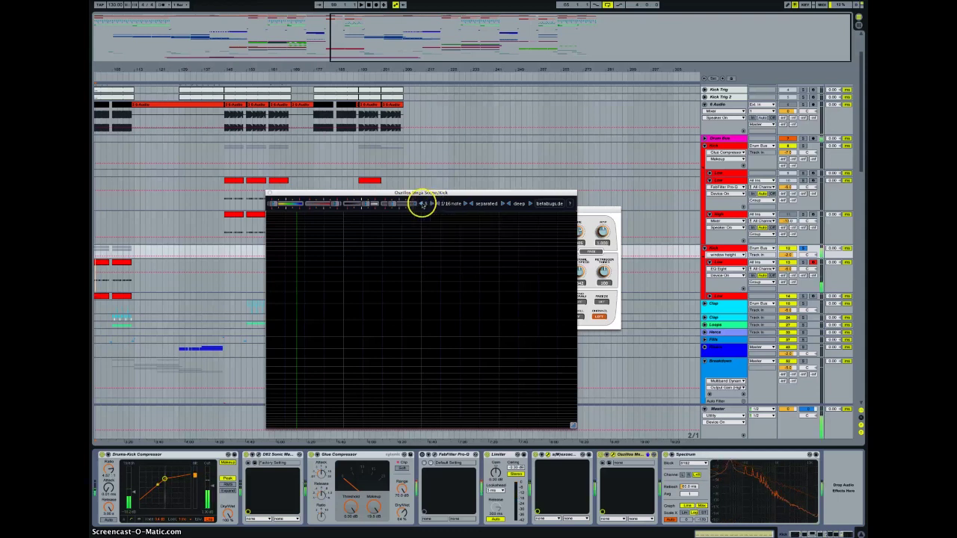
pyautogui.click(423, 203)
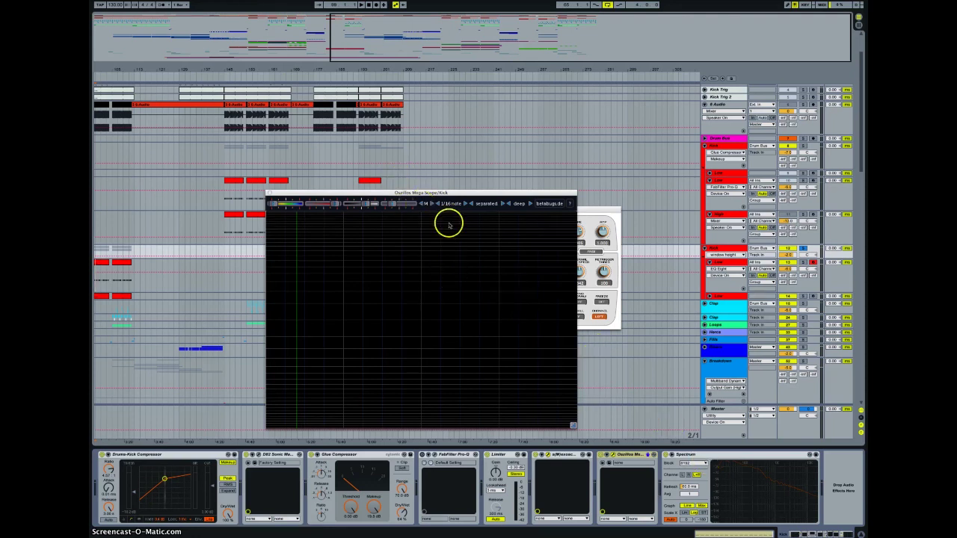
# Step: Close the Oszillos Mega Scope and s(M)exoscope windows and bring the full arrangement back into view from its first tracks
pyautogui.moveTo(450, 192); pyautogui.dragTo(562, 151)
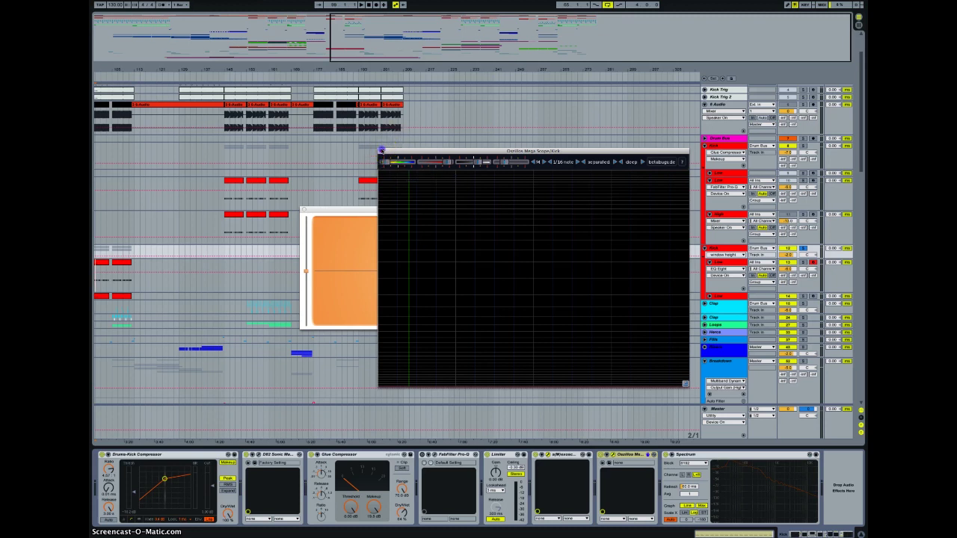
pyautogui.click(382, 151)
pyautogui.scroll(-10, 491, 167)
pyautogui.hscroll(-10, 494, 168)
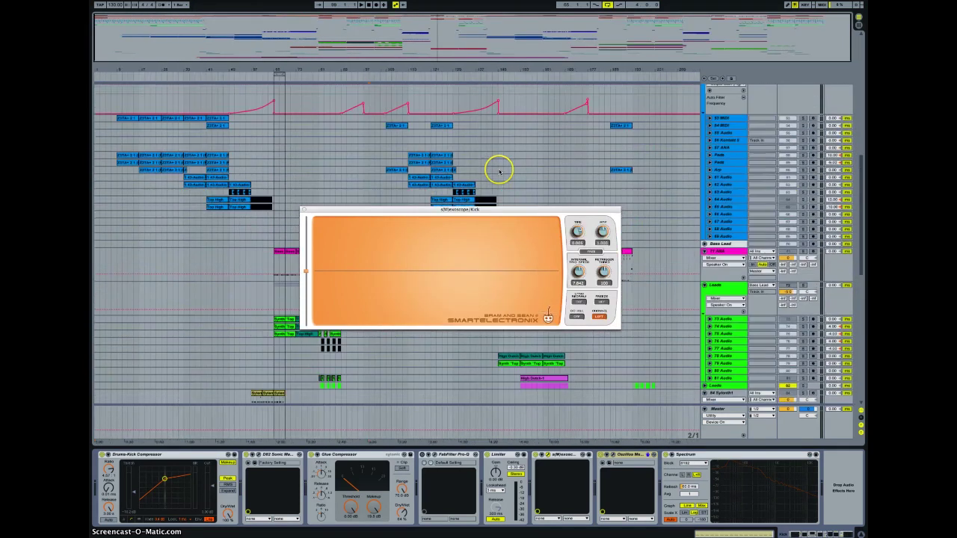
pyautogui.scroll(15, 433, 181)
pyautogui.click(304, 210)
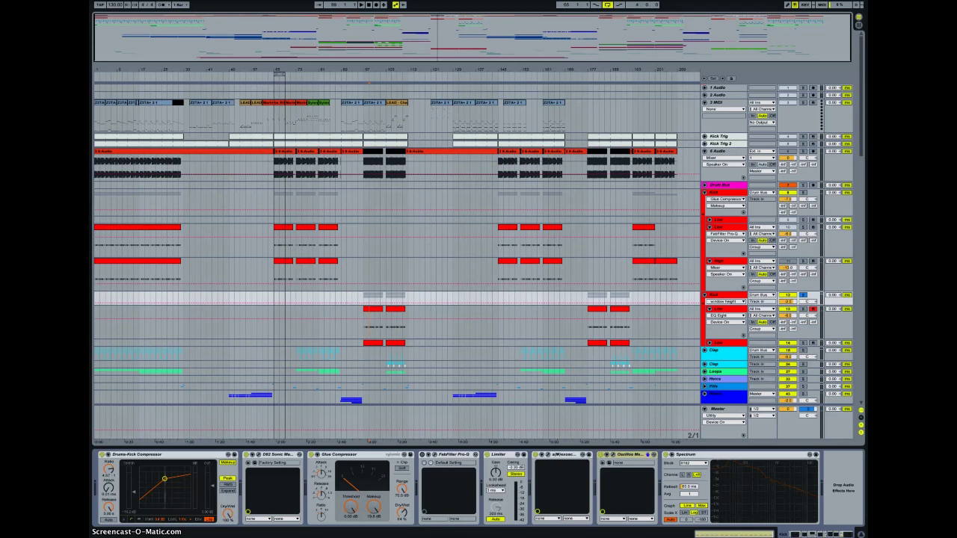
pyautogui.click(737, 0)
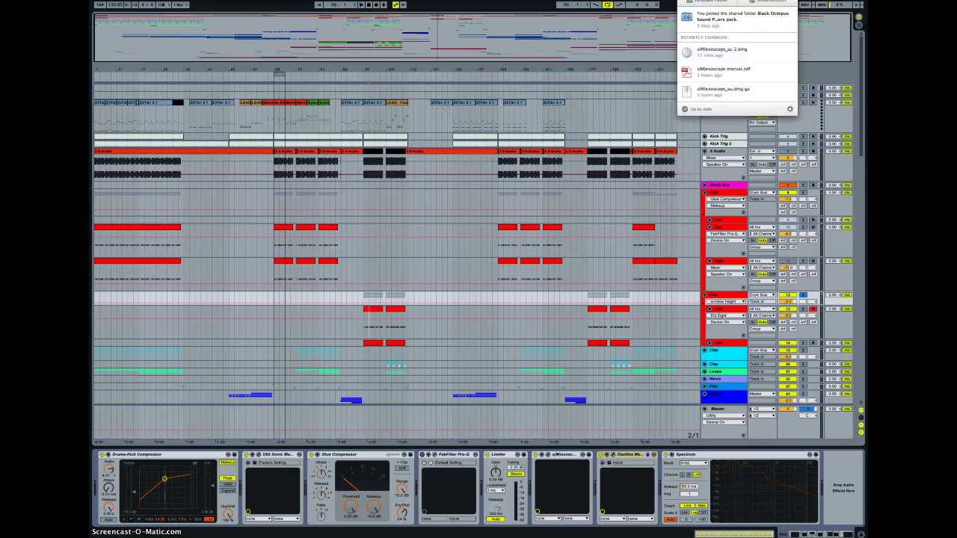
pyautogui.press('Escape')
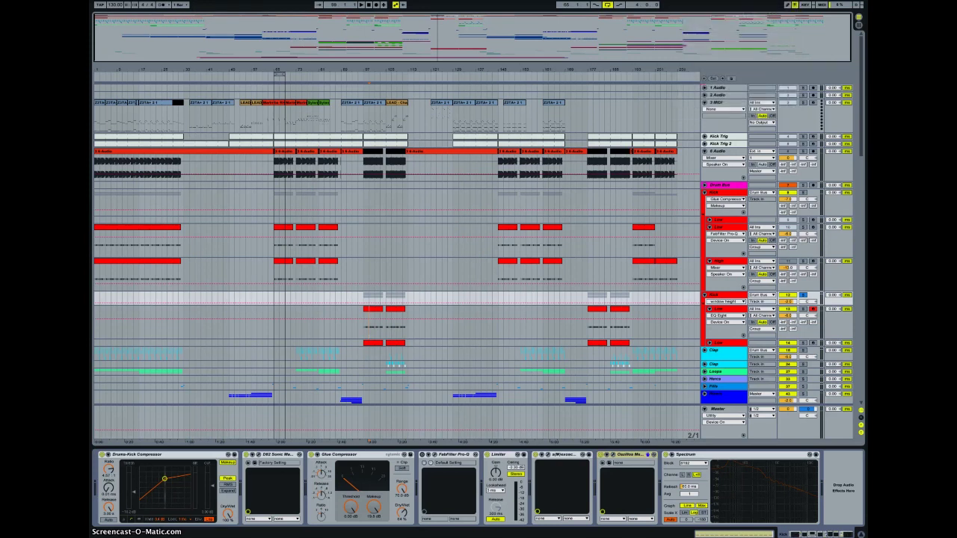